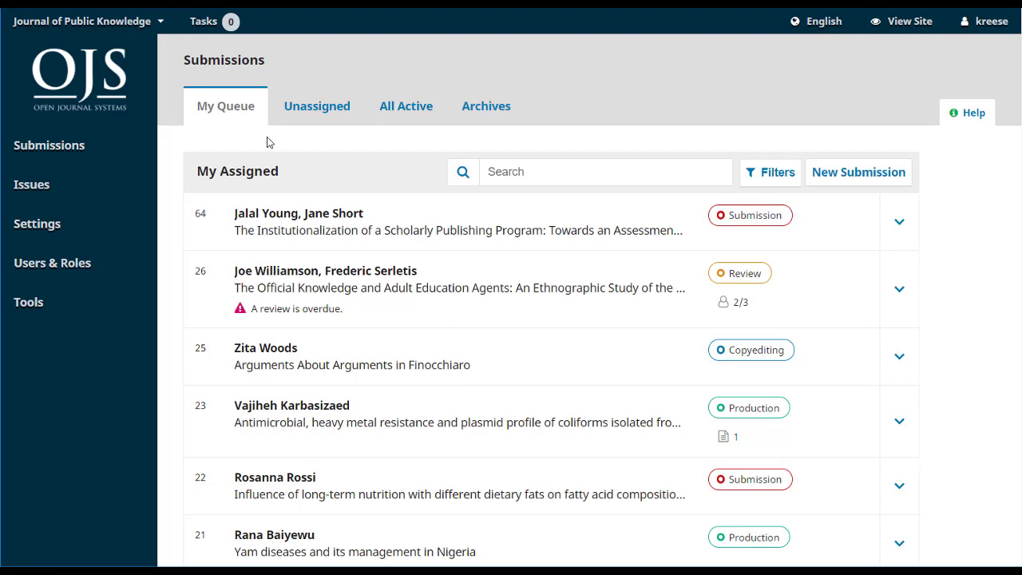
# Step: Browse the Unassigned, All Active and Archives submission lists, return to My Queue, and check the expanded details of the overdue submission
pyautogui.click(355, 100)
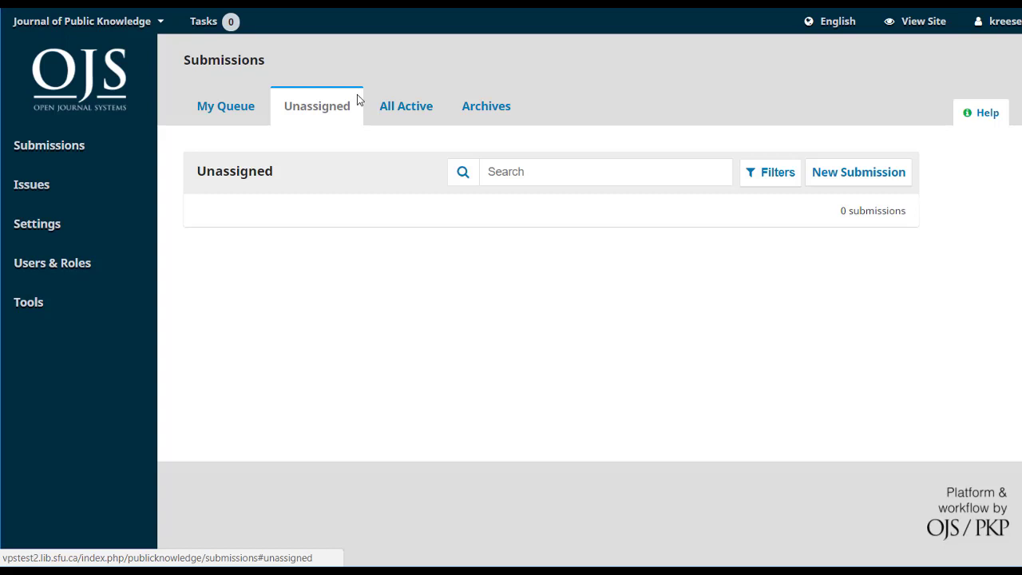
pyautogui.click(392, 102)
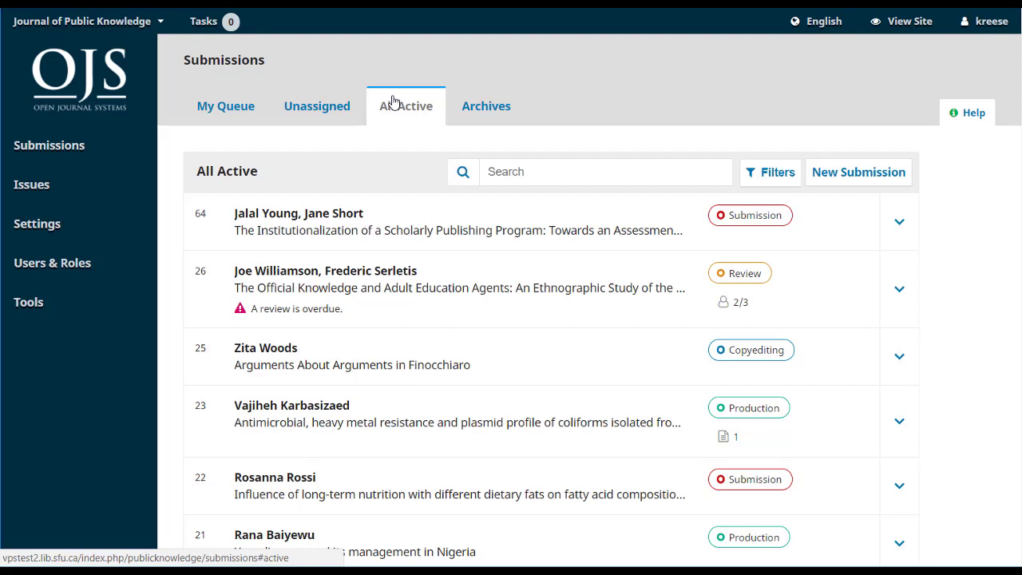
pyautogui.click(481, 98)
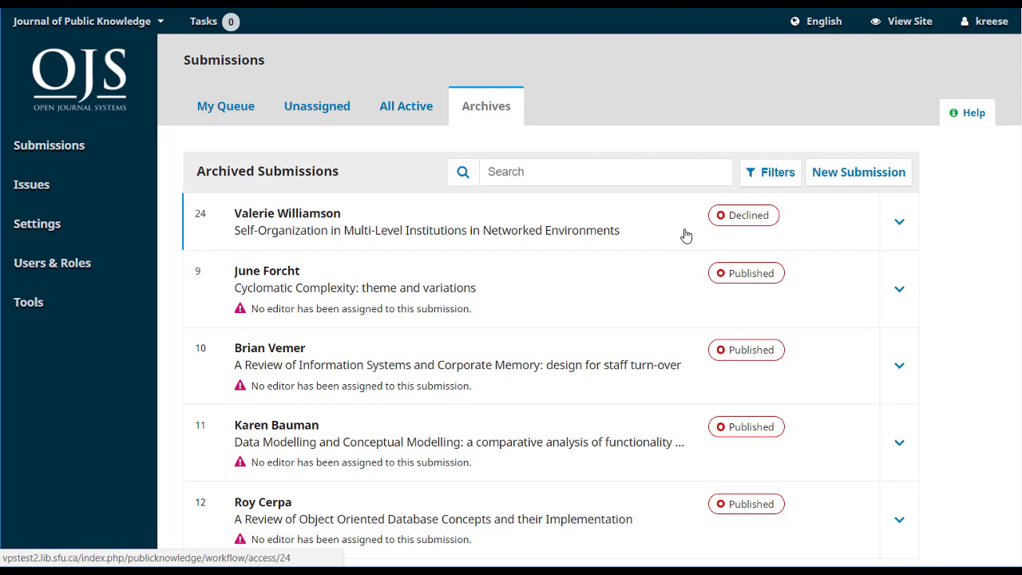
pyautogui.click(225, 106)
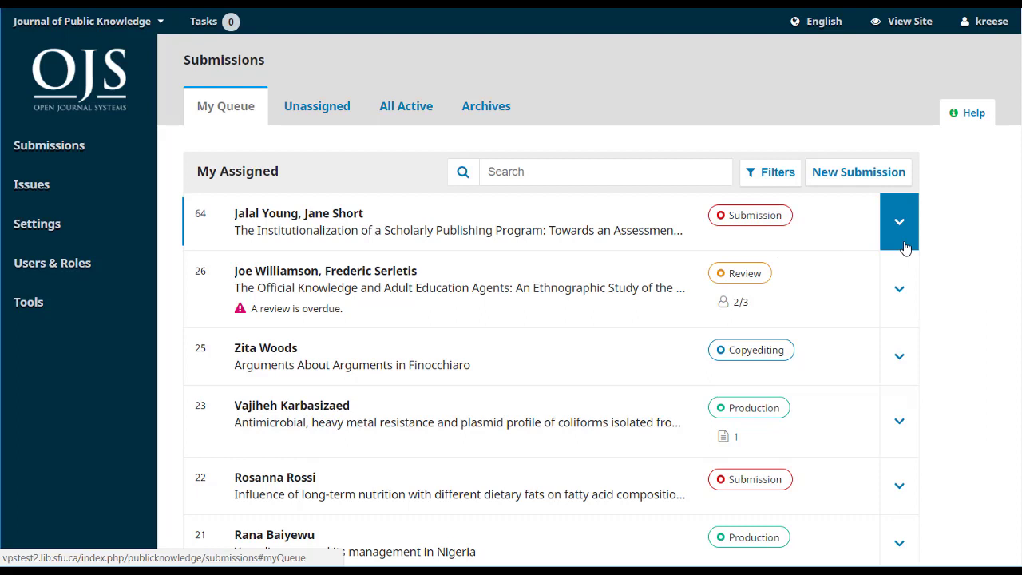
pyautogui.click(913, 288)
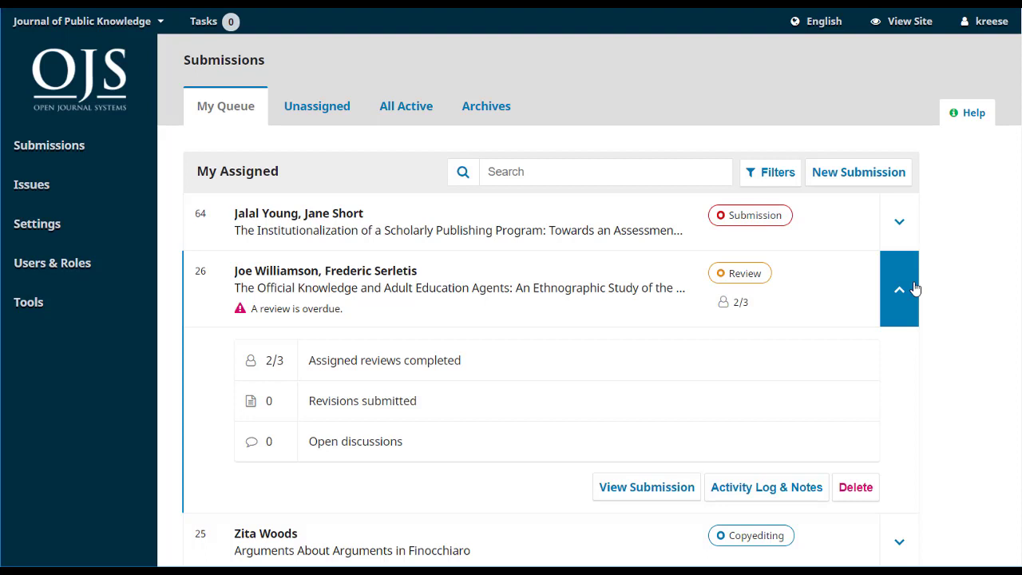
pyautogui.click(899, 289)
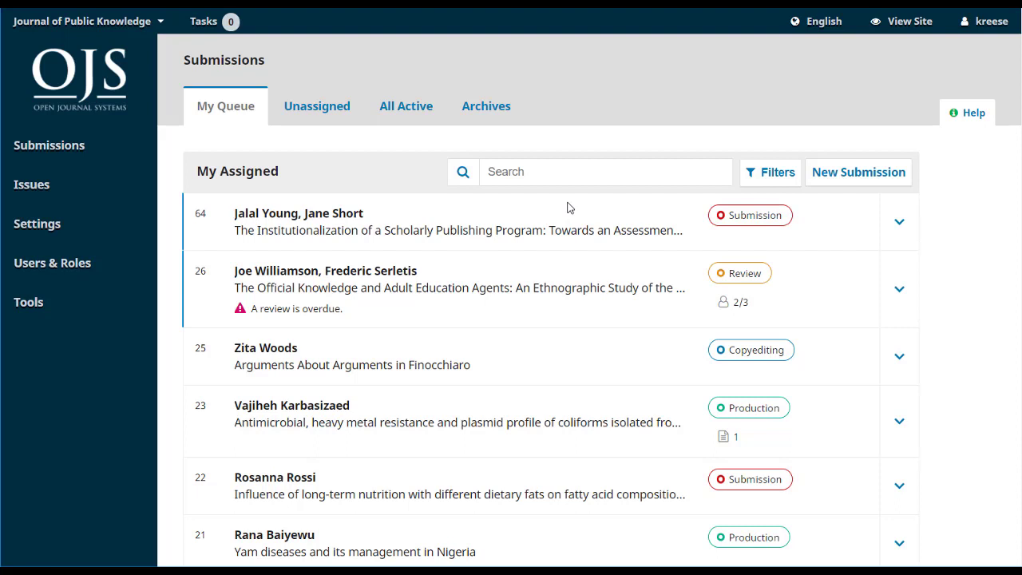
# Step: Filter the assigned submissions by Overdue, Incomplete, Submission stage and Articles section one at a time, clearing each filter and hiding the filters
pyautogui.click(779, 185)
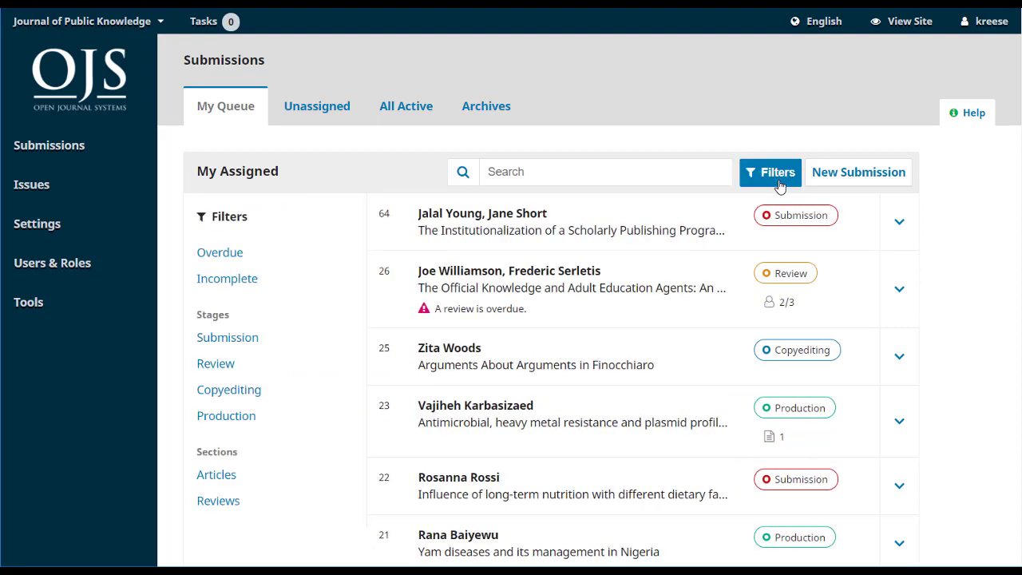
pyautogui.click(218, 254)
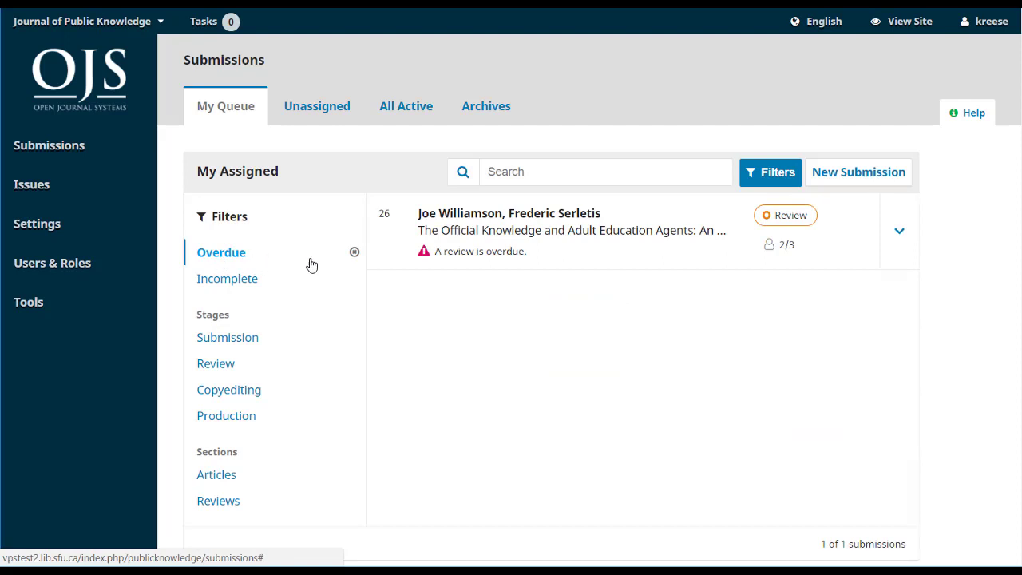
pyautogui.click(355, 252)
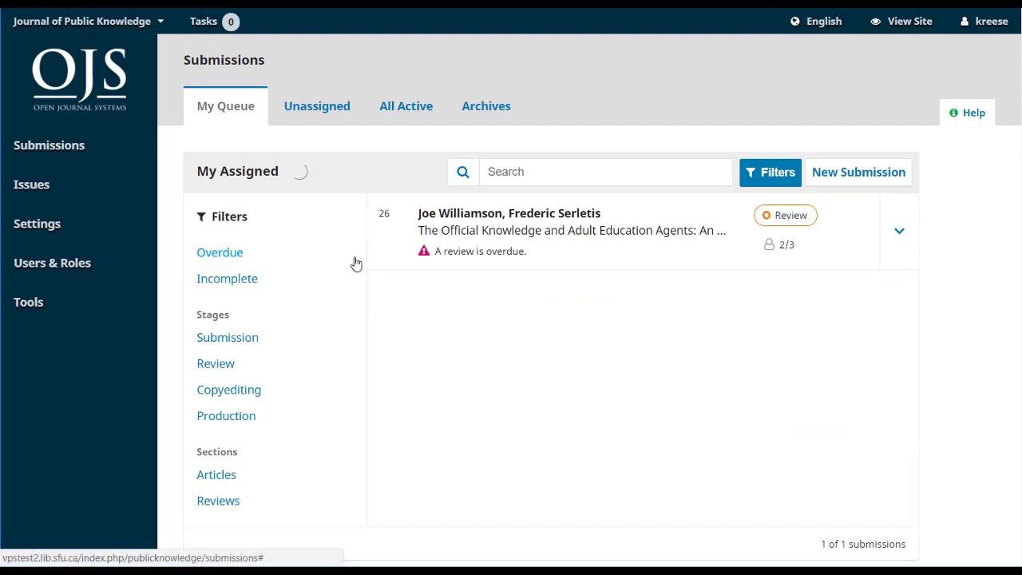
pyautogui.click(233, 283)
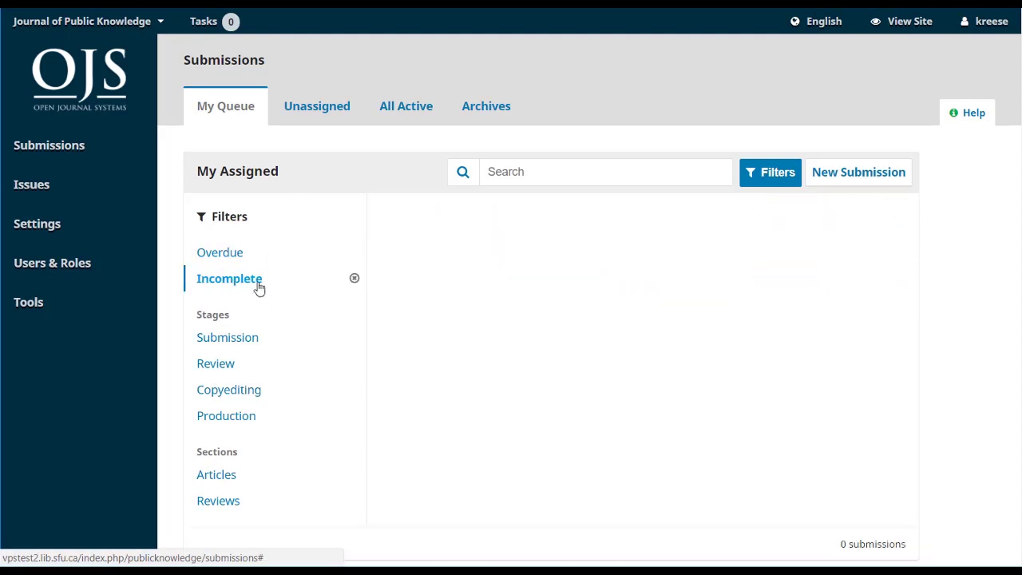
pyautogui.click(355, 278)
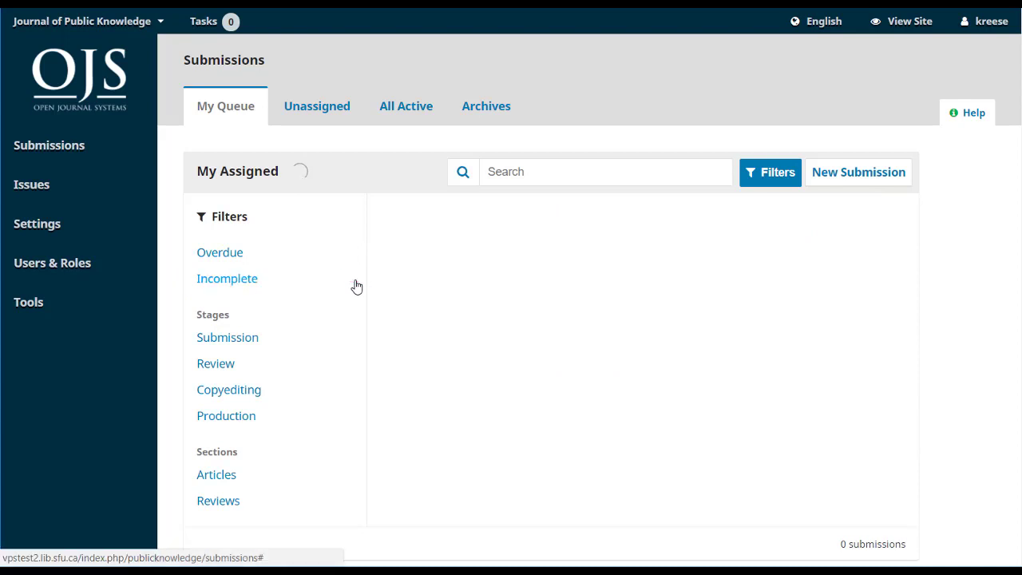
pyautogui.click(246, 341)
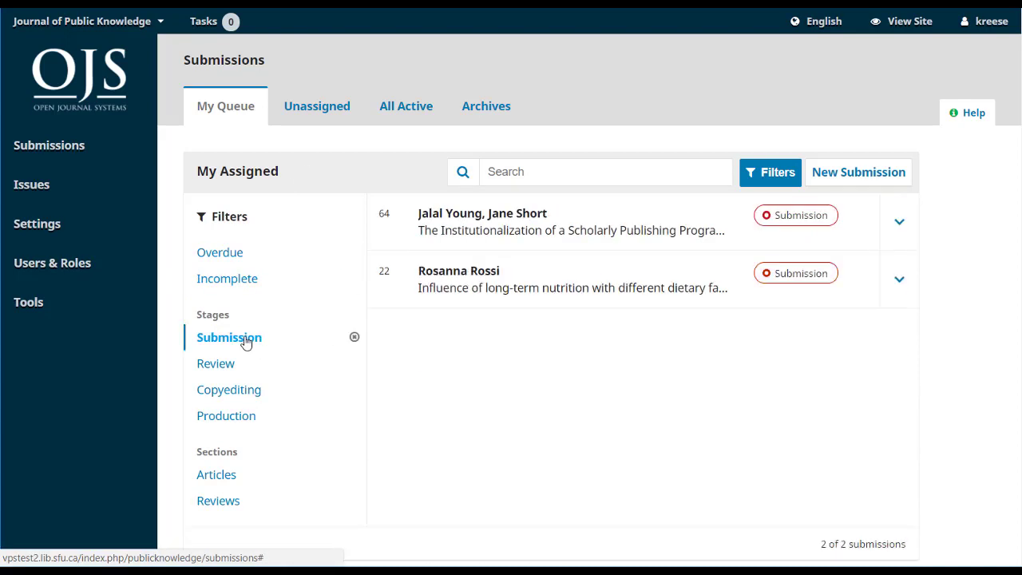
pyautogui.click(355, 337)
pyautogui.click(219, 475)
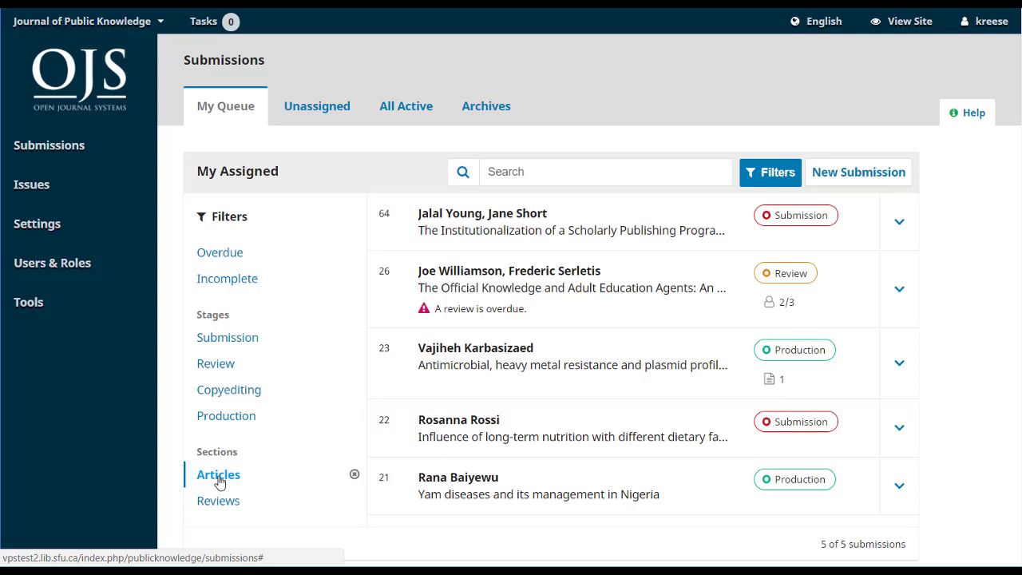
pyautogui.click(355, 476)
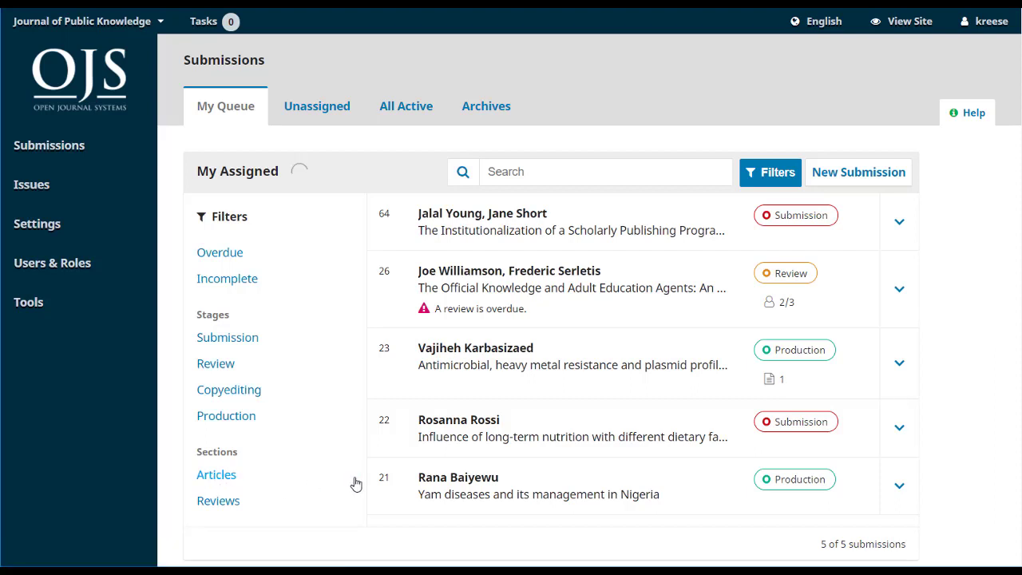
pyautogui.click(760, 178)
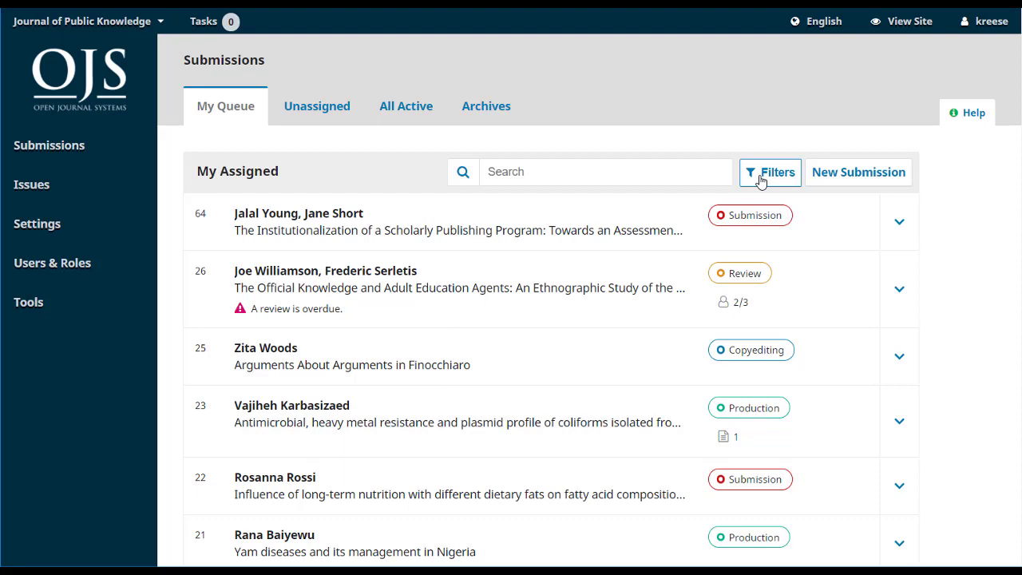
# Step: Open the submission "The Institutionalization of a Scholarly Publishing Program", bring up its metadata, and check the Section options, keeping Articles selected
pyautogui.click(441, 238)
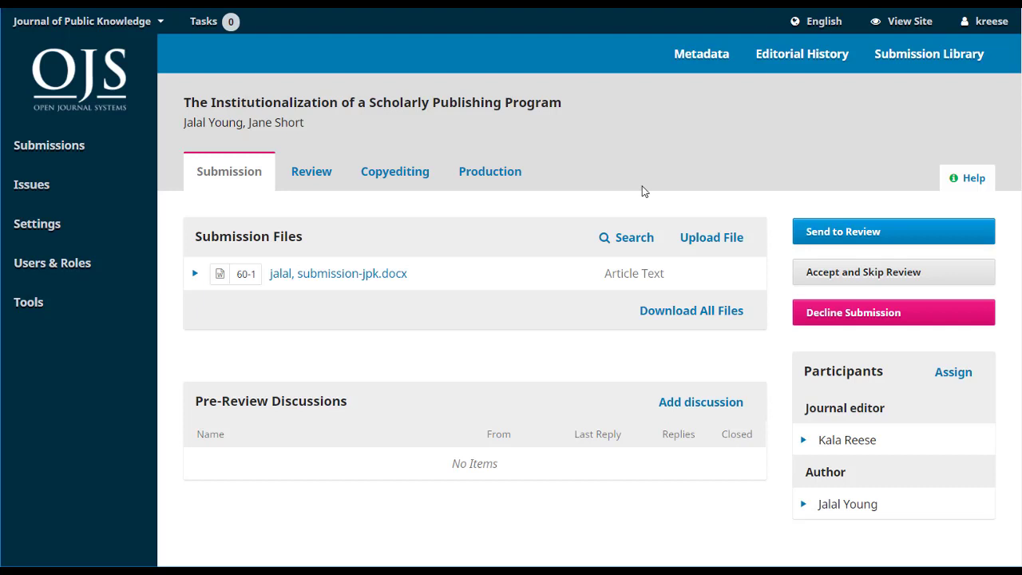
pyautogui.click(695, 59)
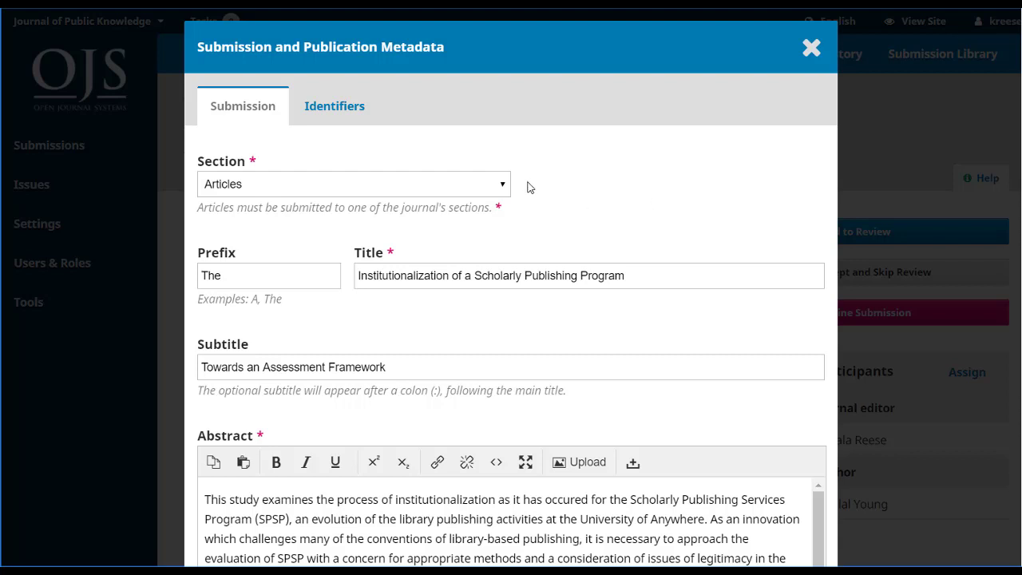
pyautogui.click(502, 184)
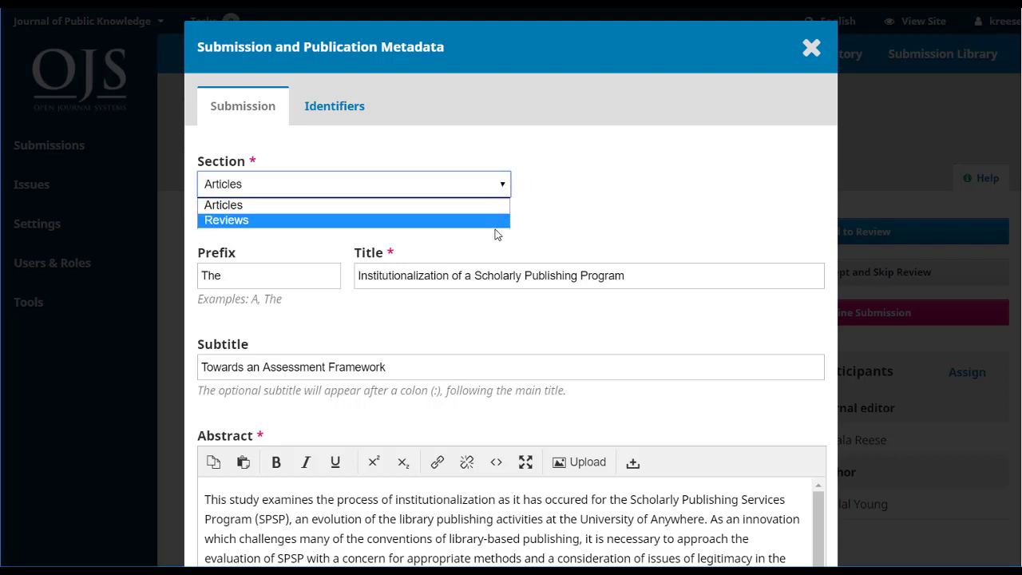
pyautogui.click(494, 205)
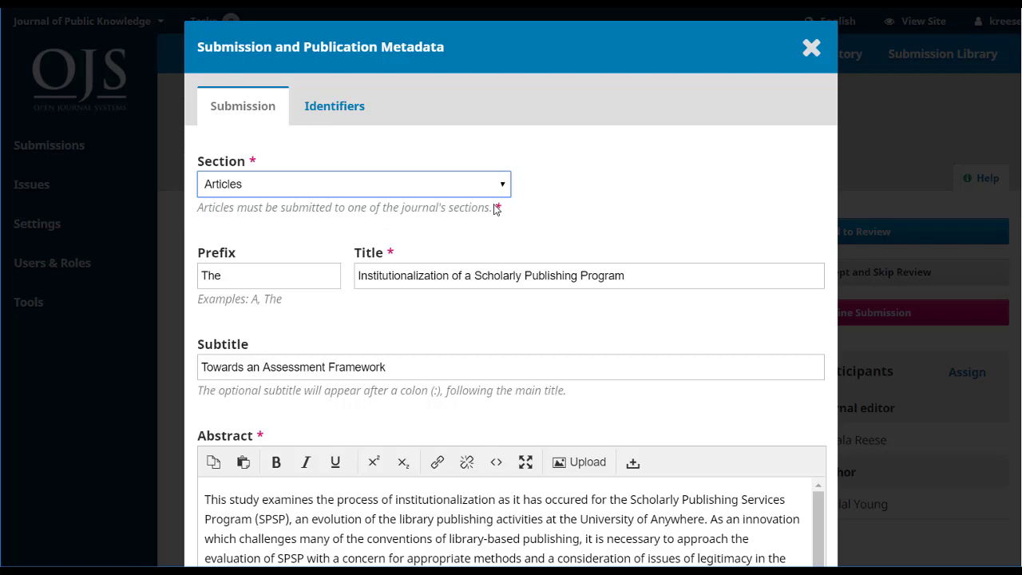
pyautogui.click(648, 198)
# Step: Examine the abstract, contributors, cover image, keywords and identifiers in the submission metadata, and leave without saving
pyautogui.scroll(-3, 717, 301)
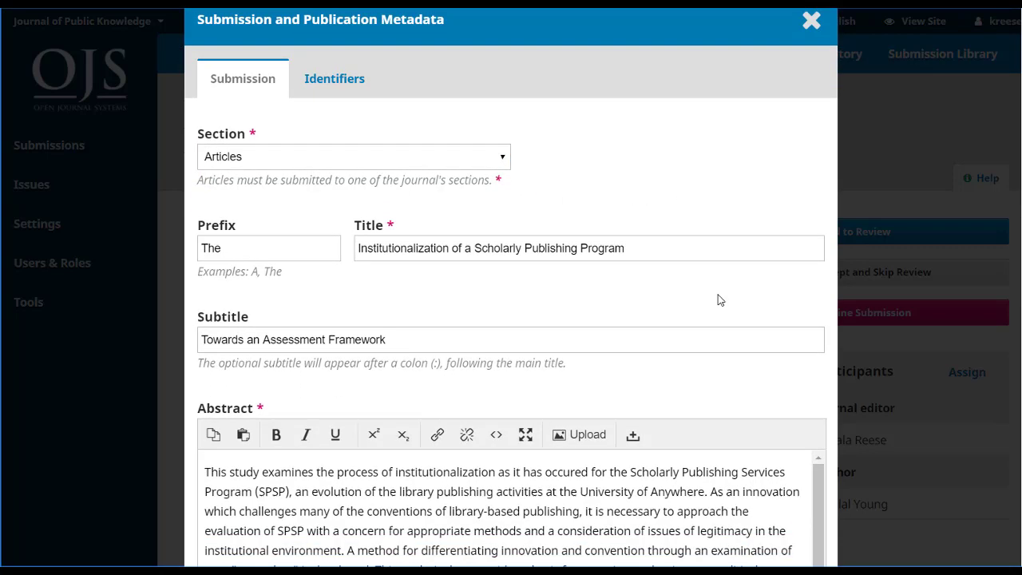
pyautogui.scroll(-2, 719, 294)
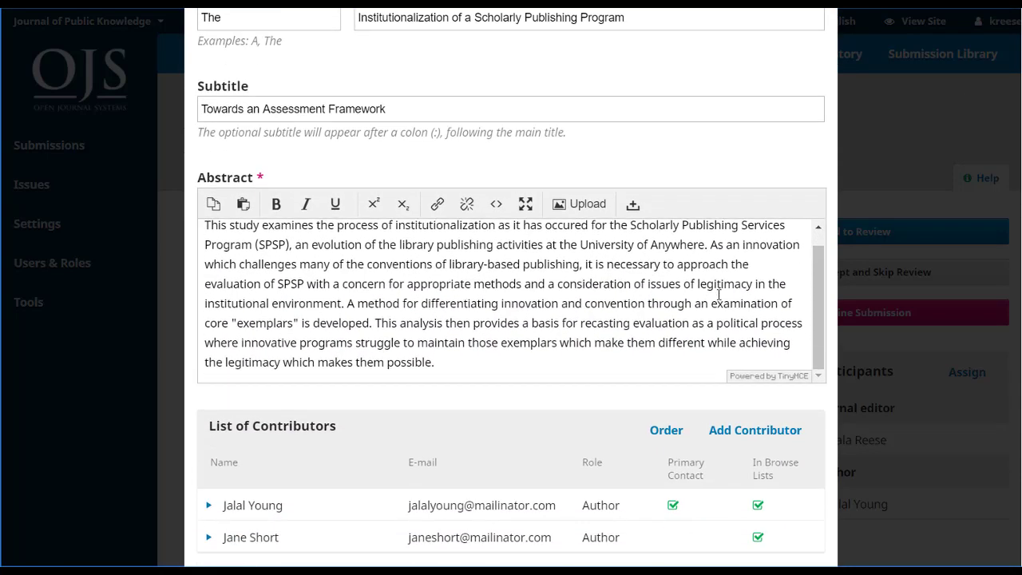
pyautogui.scroll(-2, 476, 348)
pyautogui.scroll(-3, 476, 349)
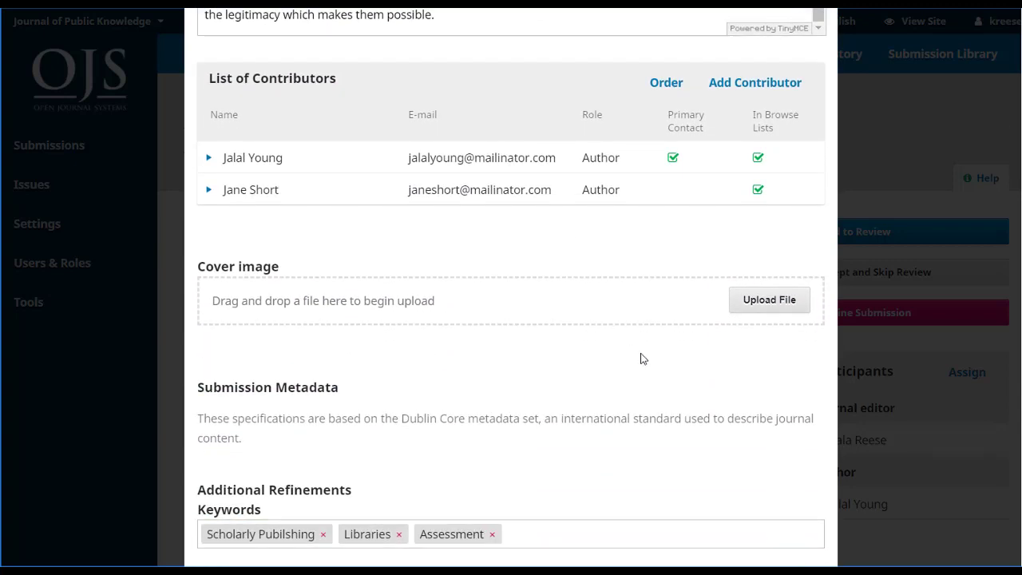
pyautogui.scroll(-1, 641, 358)
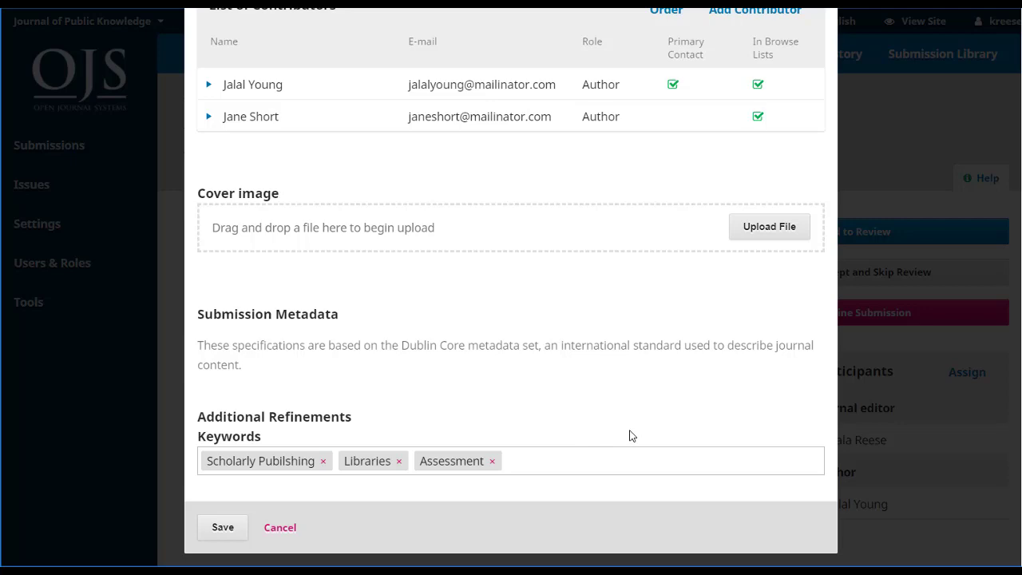
pyautogui.scroll(10, 629, 435)
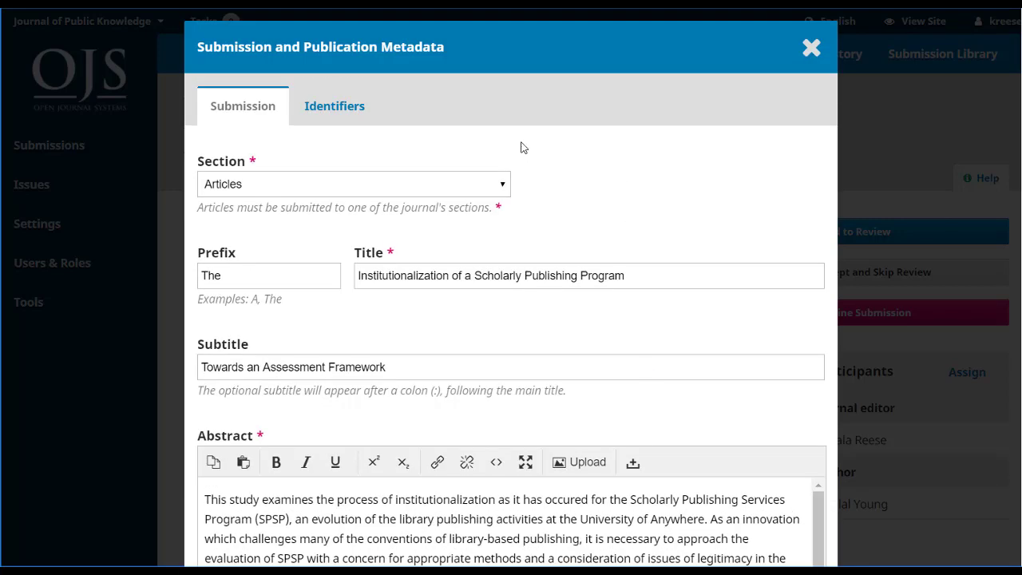
pyautogui.click(345, 107)
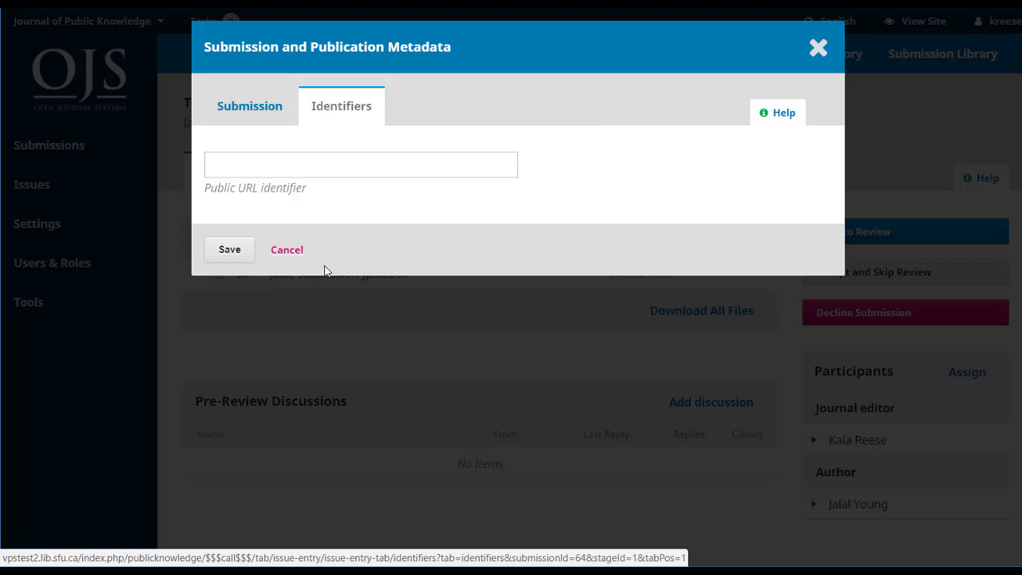
pyautogui.click(289, 251)
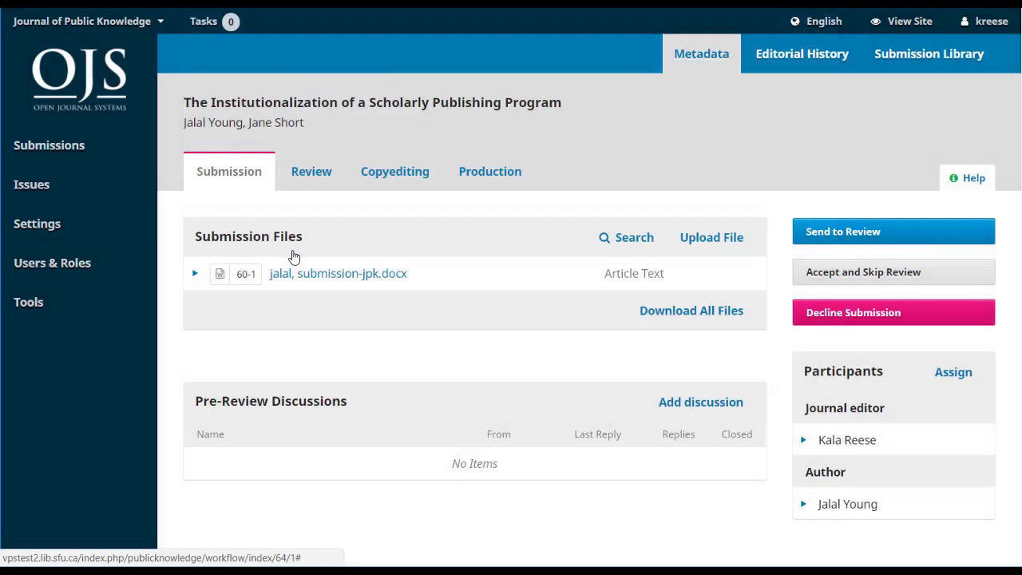
# Step: Read through the submission's editorial history, close it, and open the Submission Library
pyautogui.click(806, 54)
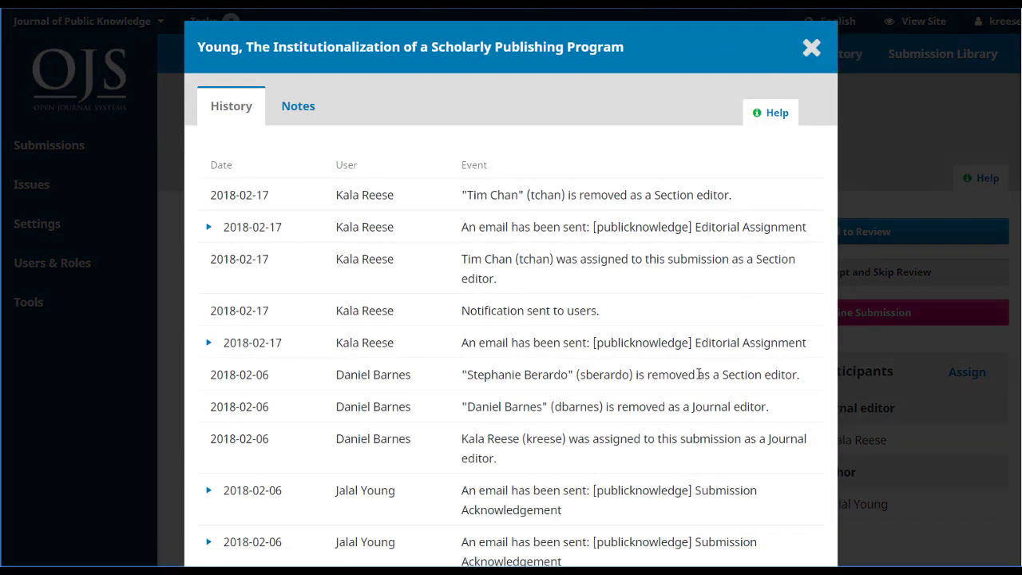
pyautogui.scroll(-2, 697, 378)
pyautogui.scroll(-2, 697, 378)
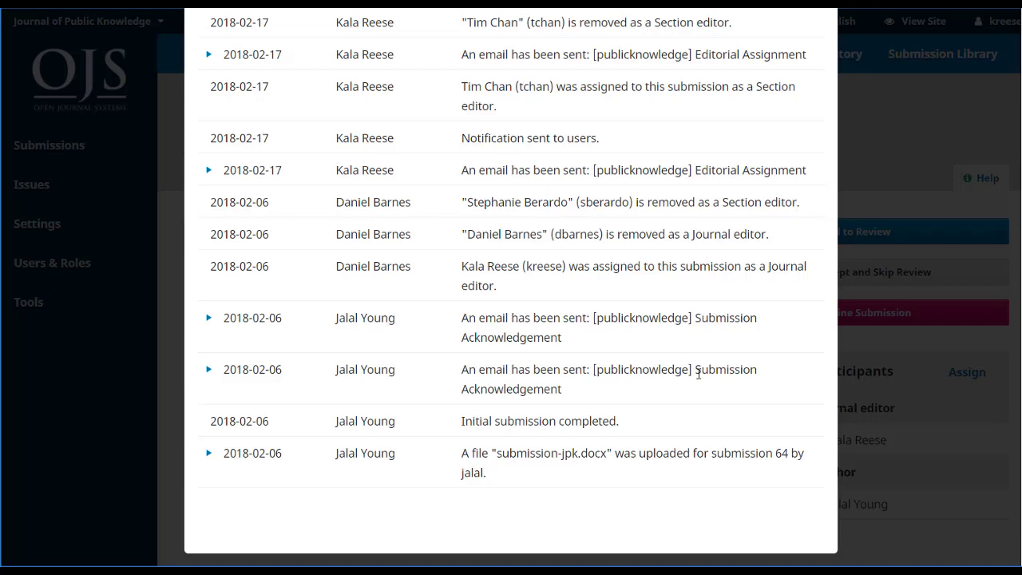
pyautogui.scroll(4, 697, 373)
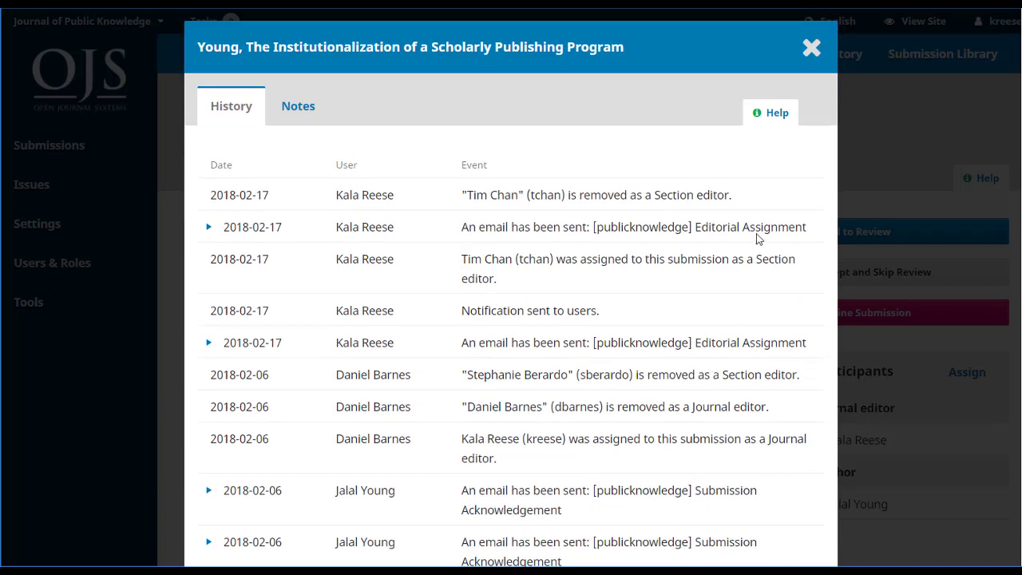
pyautogui.click(812, 50)
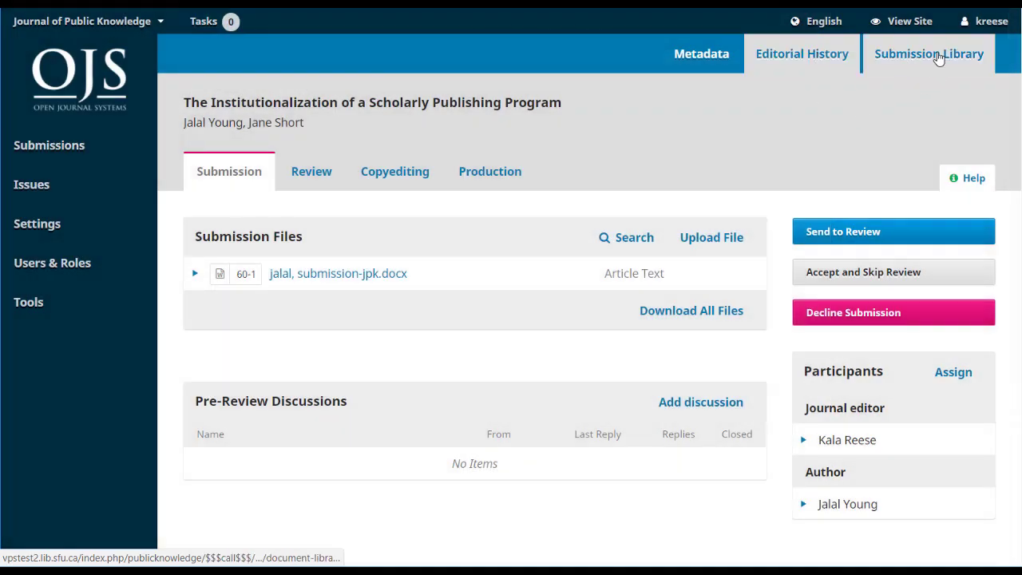
pyautogui.click(938, 54)
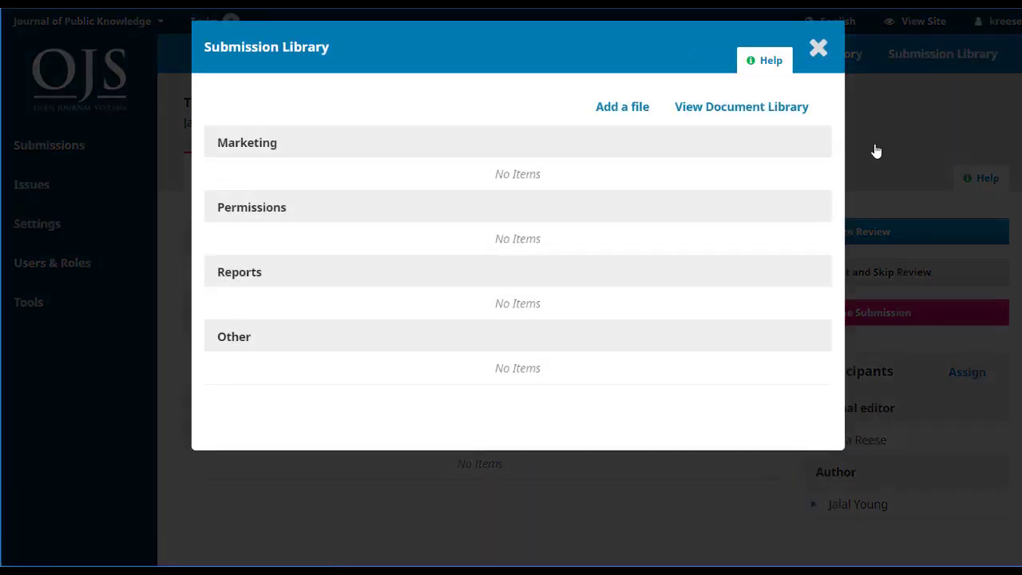
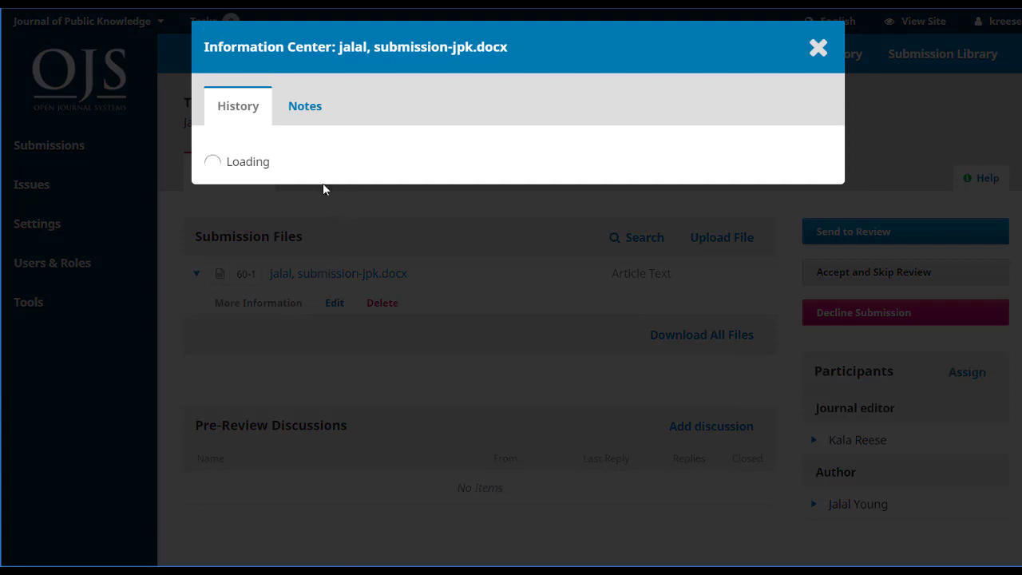
# Step: Check the notes for the submitted article file and close its Information Center
pyautogui.click(304, 120)
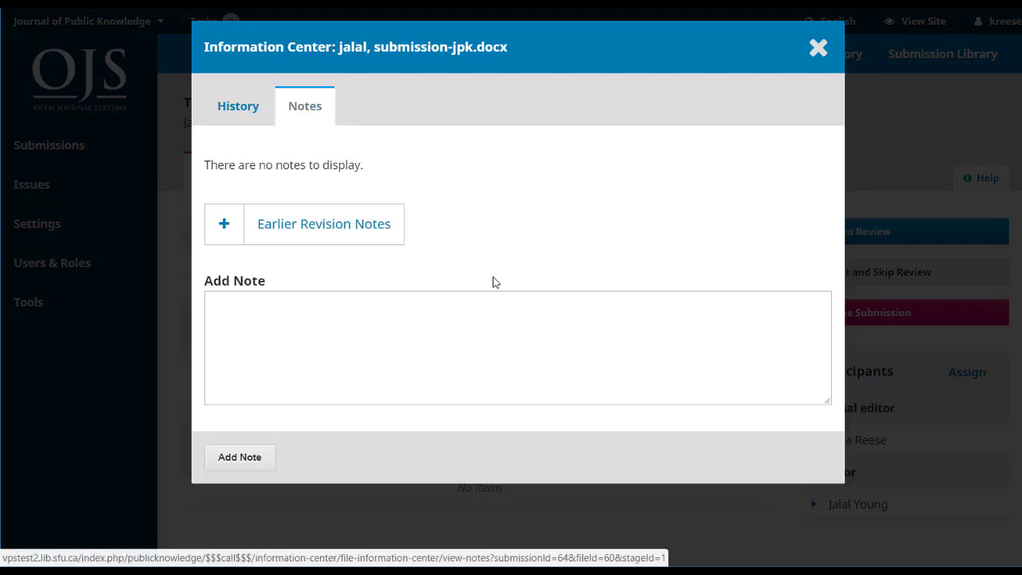
pyautogui.click(815, 52)
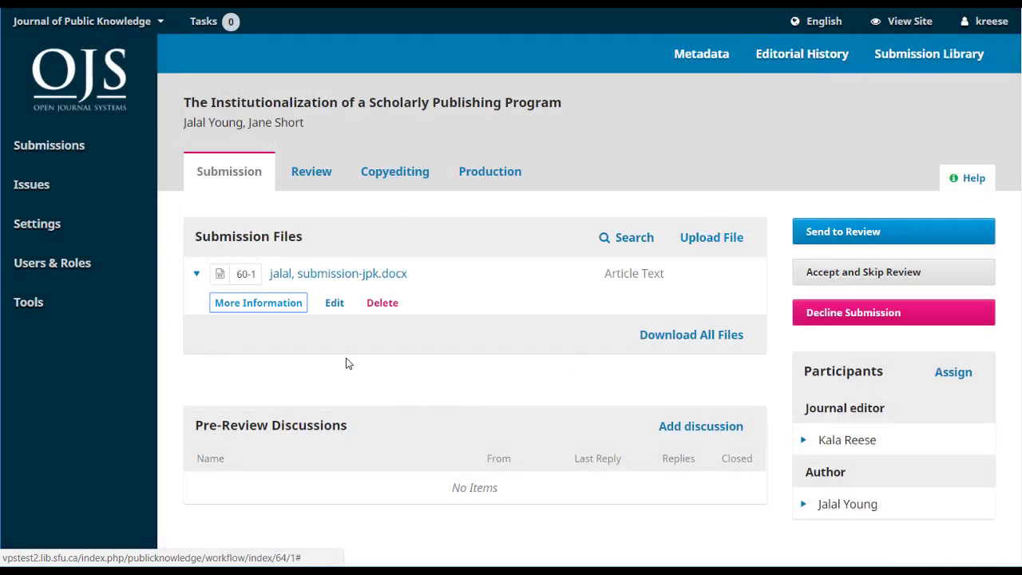
# Step: Check the article file's edit options without saving, and look at the search fields available for the submission files
pyautogui.click(335, 307)
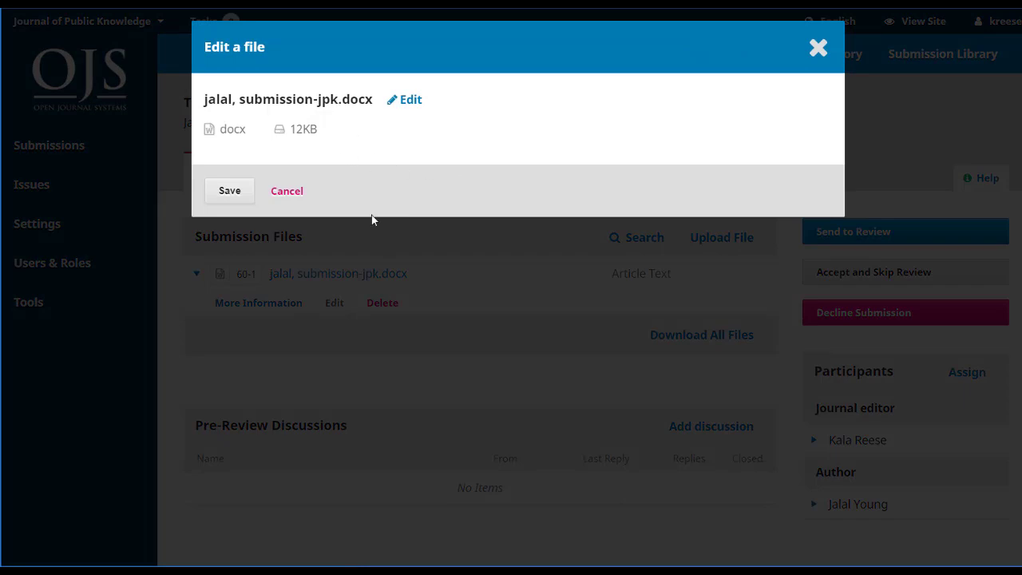
pyautogui.click(281, 195)
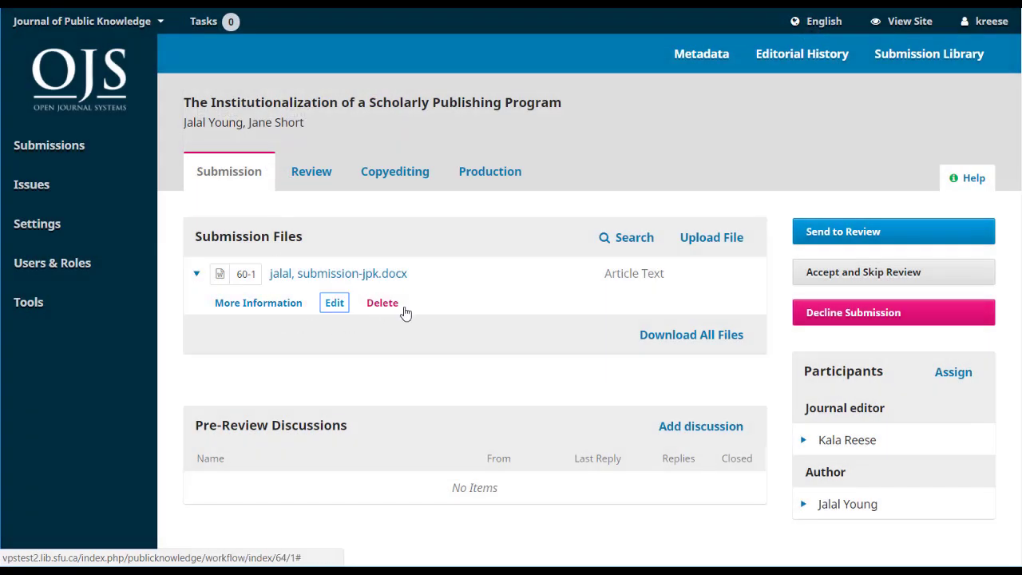
pyautogui.click(196, 274)
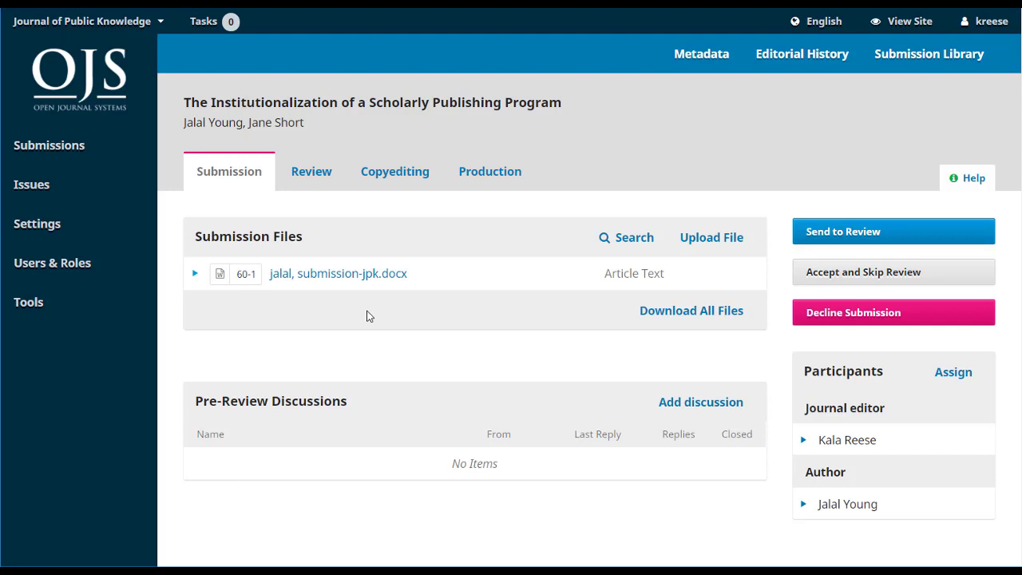
pyautogui.click(626, 243)
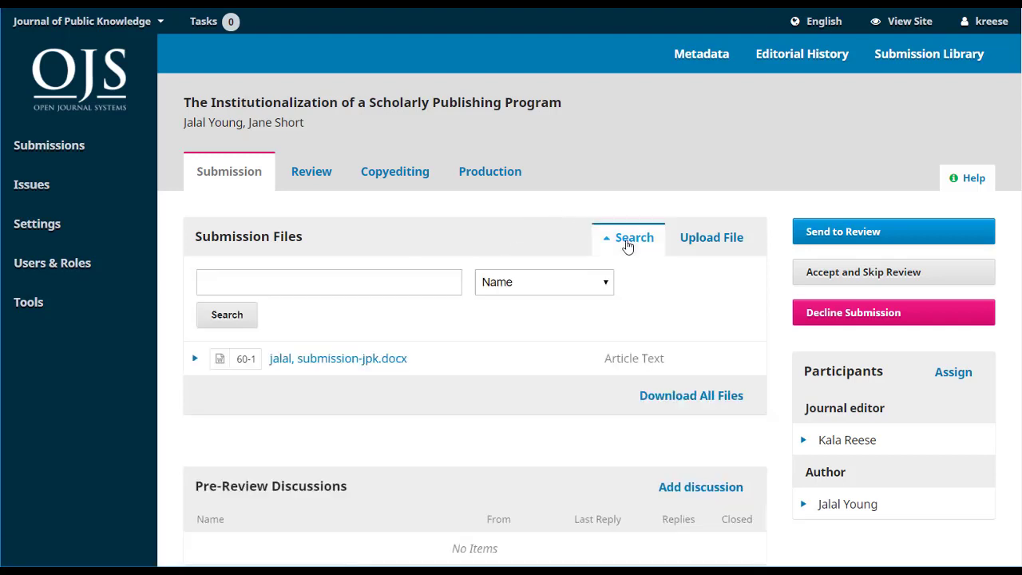
pyautogui.rightClick(600, 241)
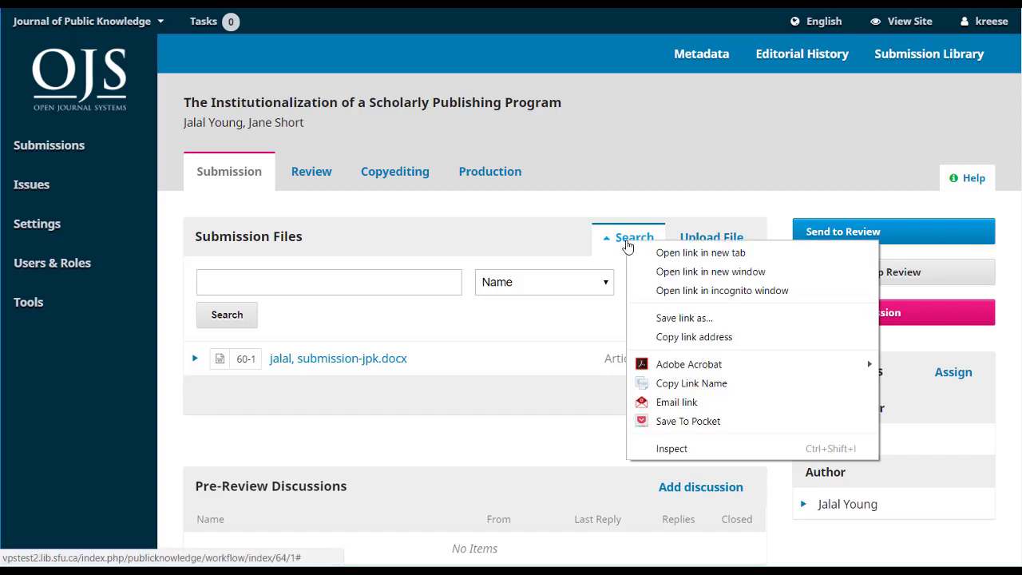
pyautogui.click(602, 244)
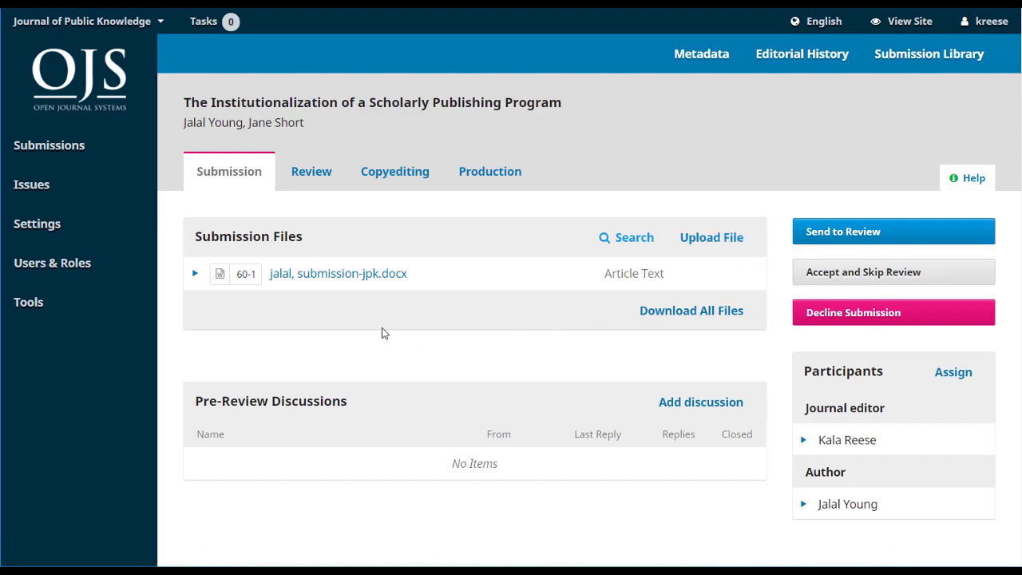
# Step: Download the submitted article file from Submission Files and dismiss the download notice
pyautogui.click(338, 273)
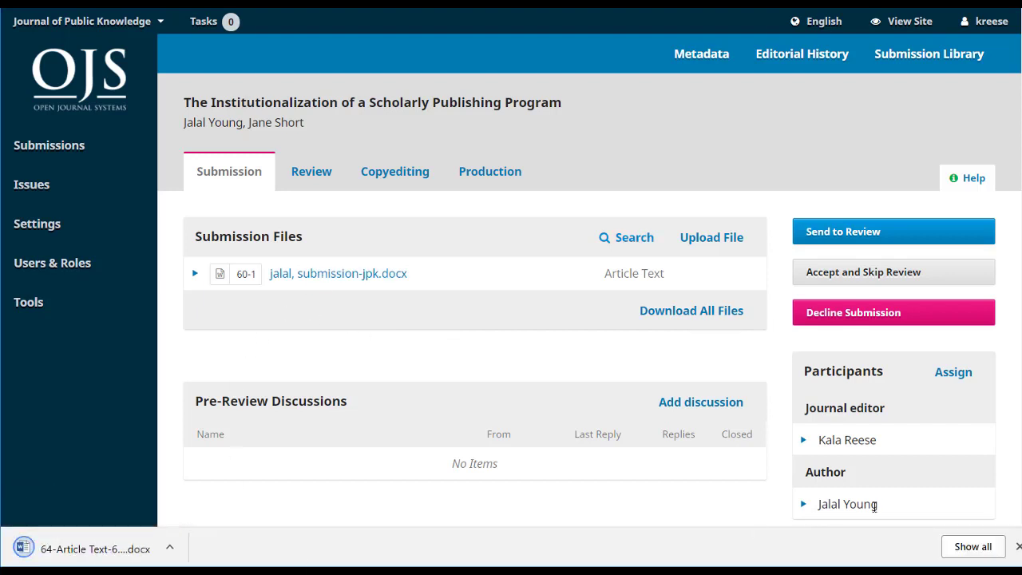
pyautogui.click(1018, 546)
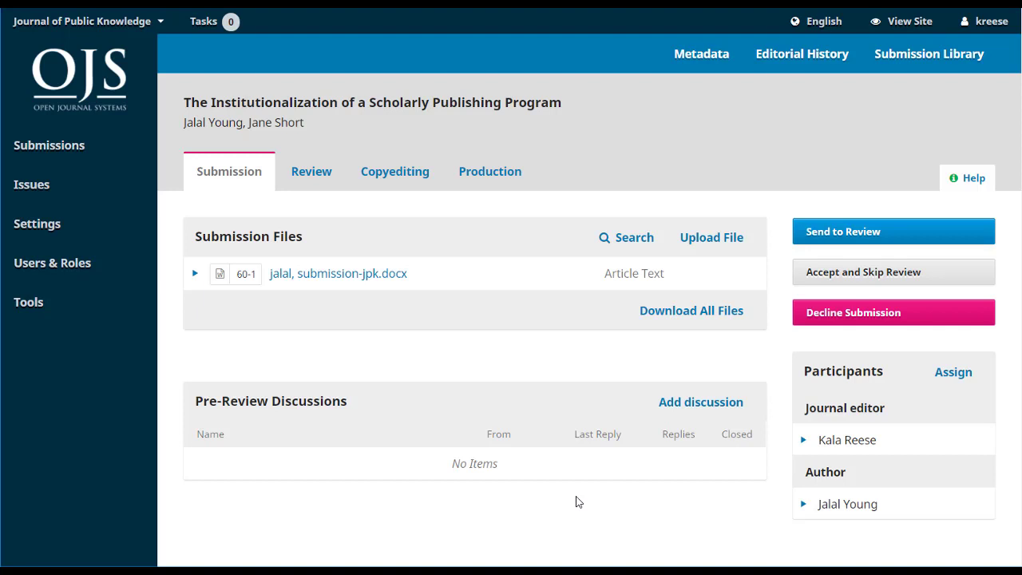
# Step: Start a pre-review discussion that includes both the journal editor and the author, with the subject "References?"
pyautogui.click(713, 402)
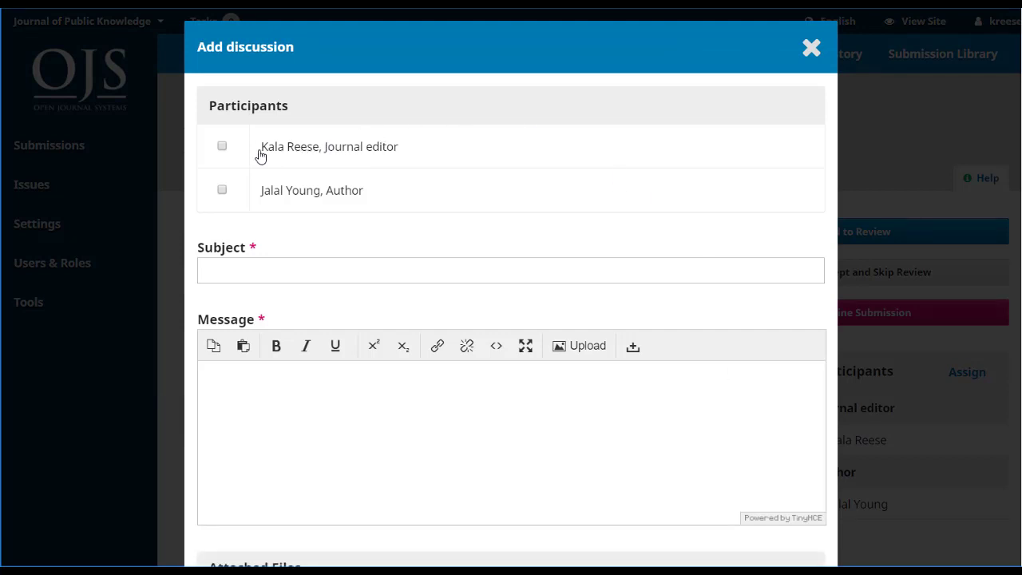
pyautogui.click(275, 150)
pyautogui.click(280, 196)
pyautogui.click(364, 269)
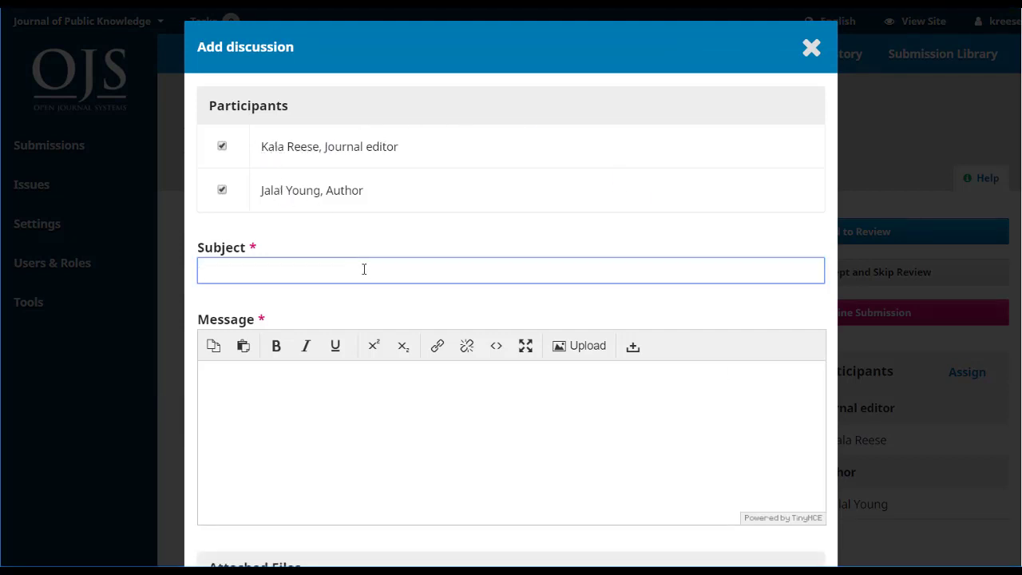
pyautogui.write('References?')
pyautogui.press('Tab')
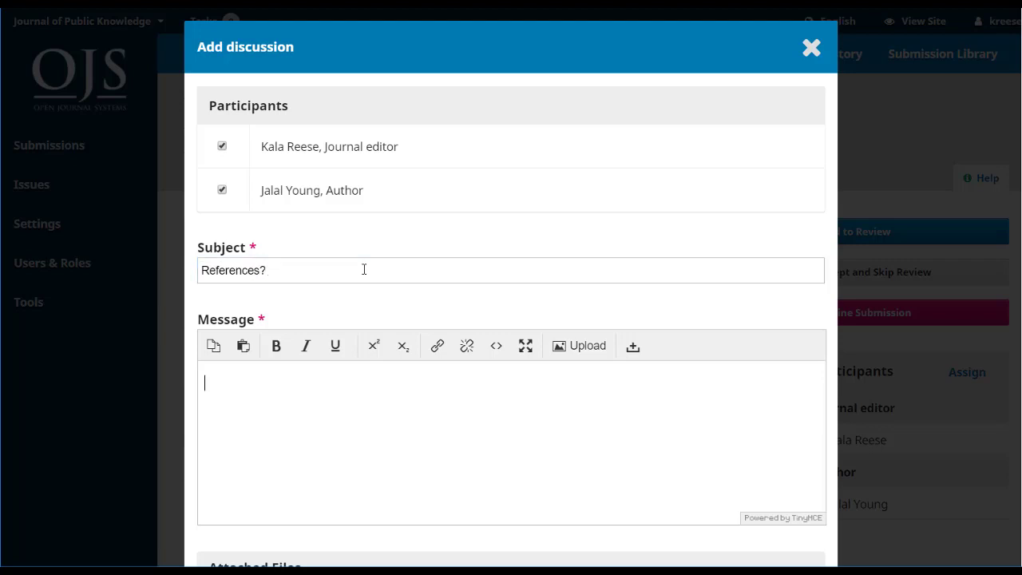
# Step: Write the discussion message "Your submission did not include any references. Please submit." and post it without attachments
pyautogui.write('Your submission ')
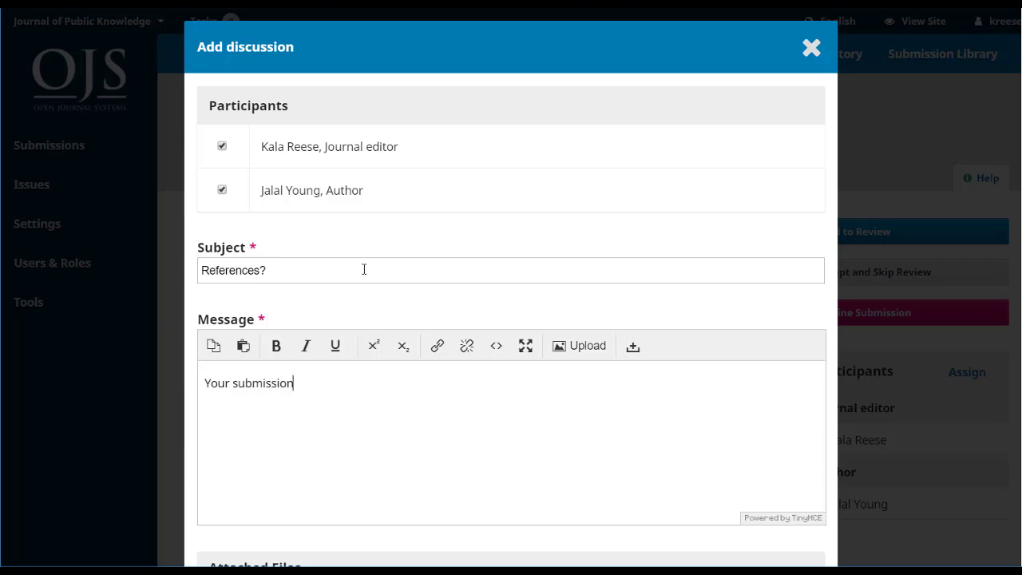
pyautogui.write('did not include any references')
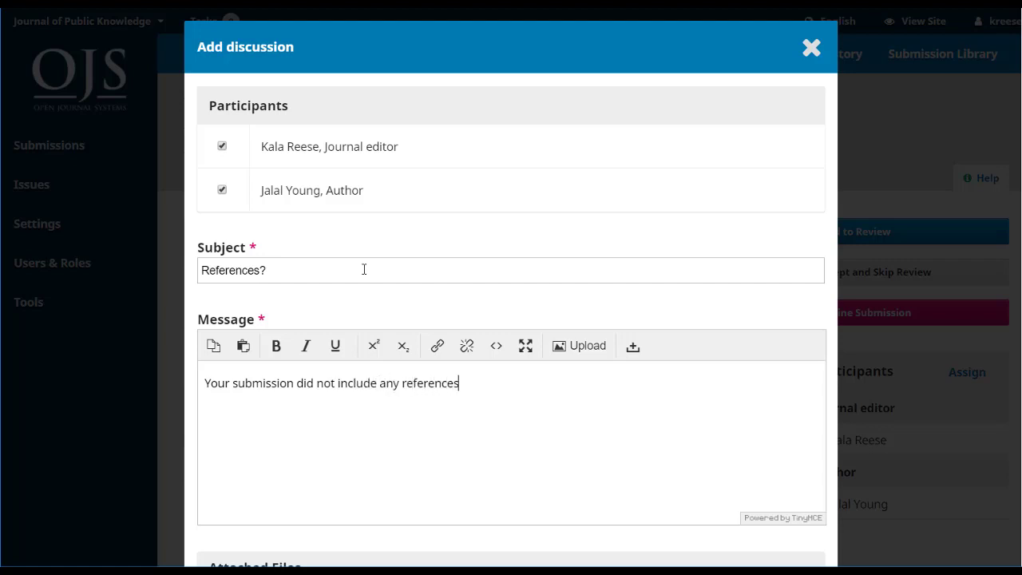
pyautogui.write('. Please submit.')
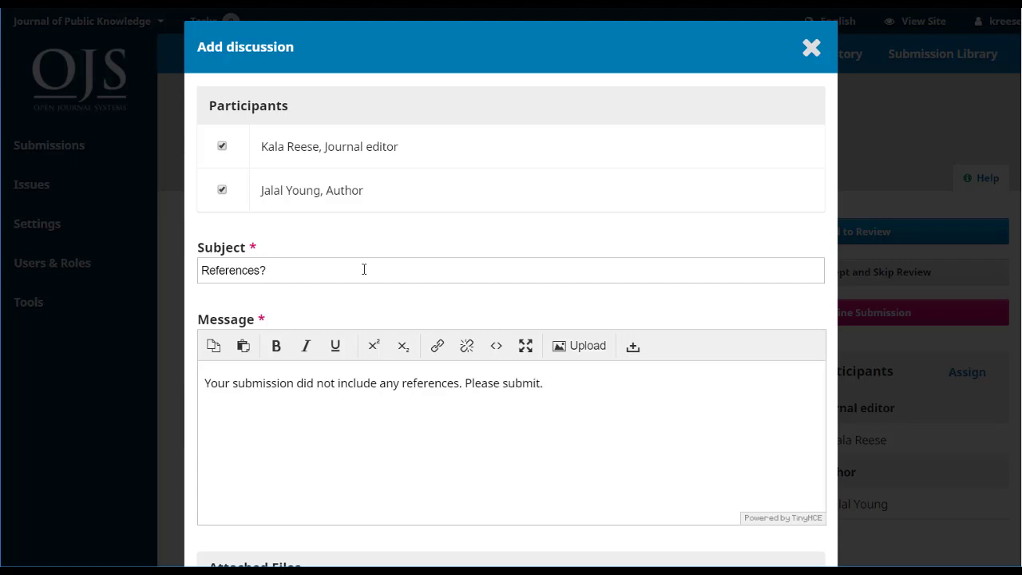
pyautogui.scroll(-3, 364, 269)
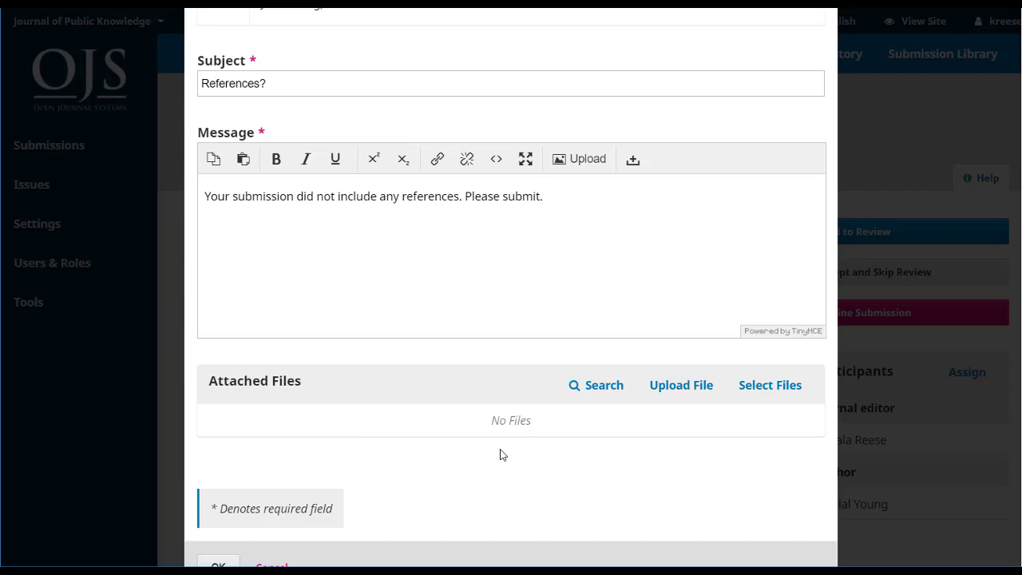
pyautogui.scroll(-1, 501, 454)
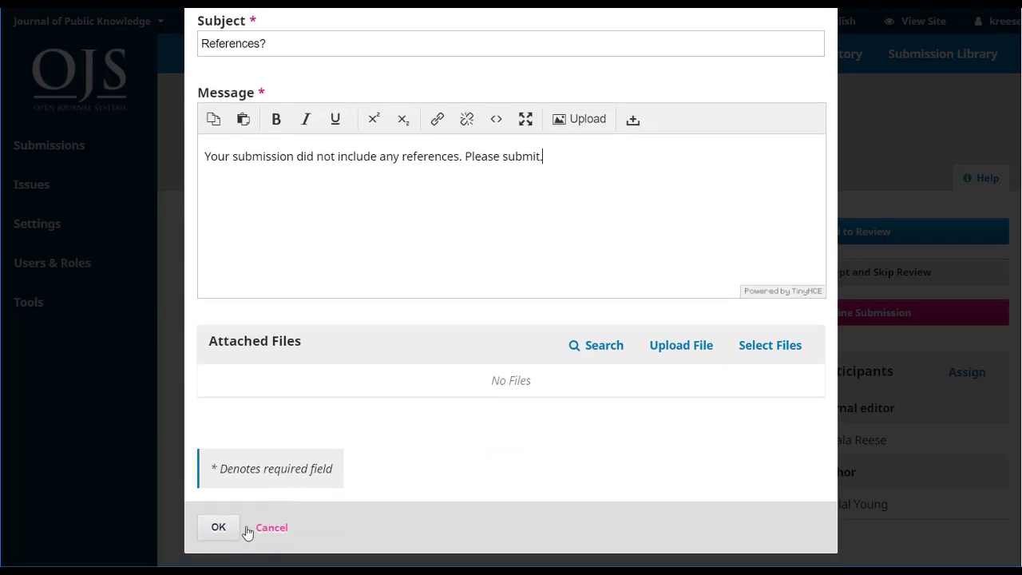
pyautogui.click(218, 528)
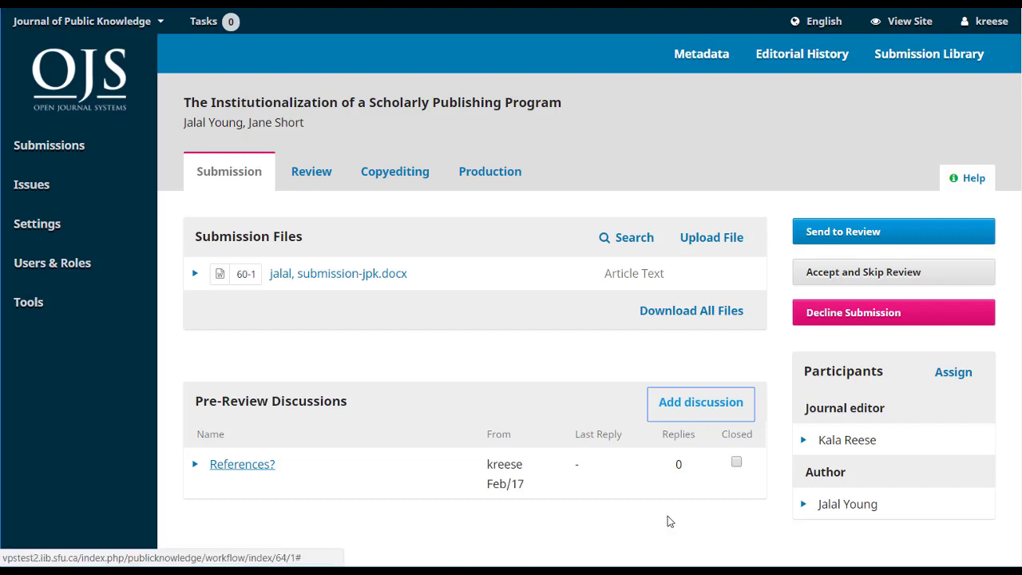
# Step: Check the actions offered for the "References?" discussion, and read the Submission Stage help
pyautogui.click(193, 465)
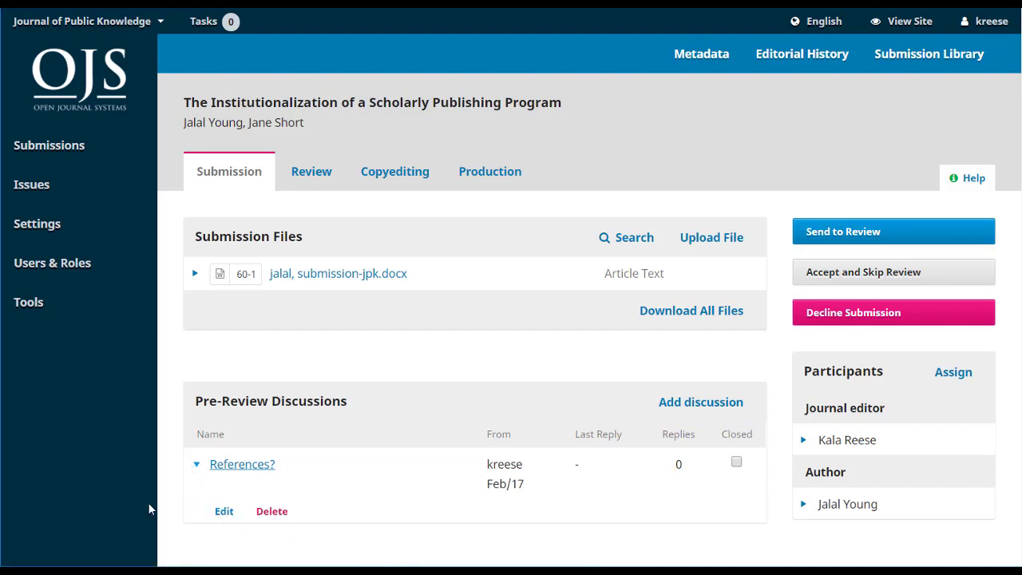
pyautogui.click(197, 464)
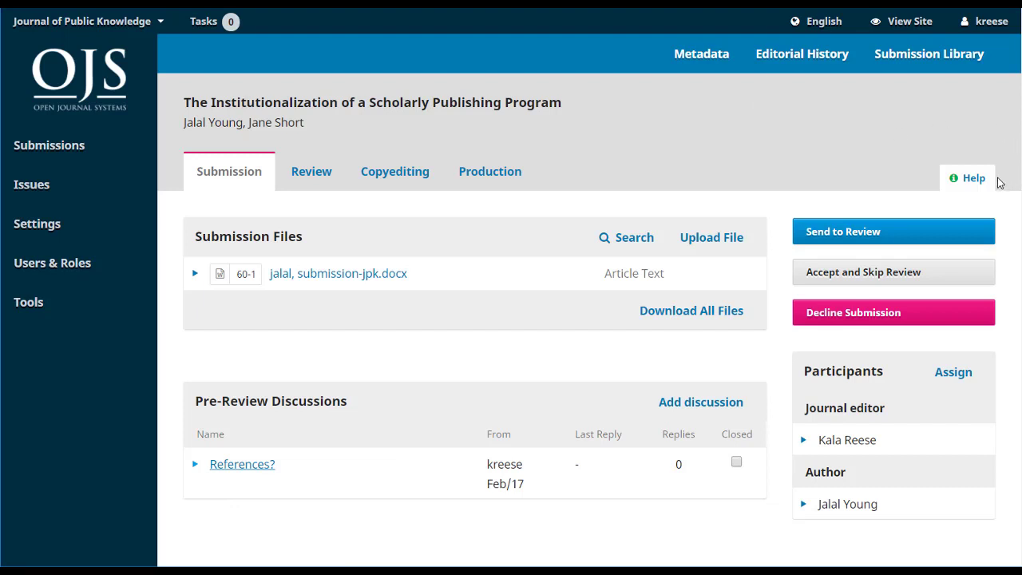
pyautogui.click(973, 179)
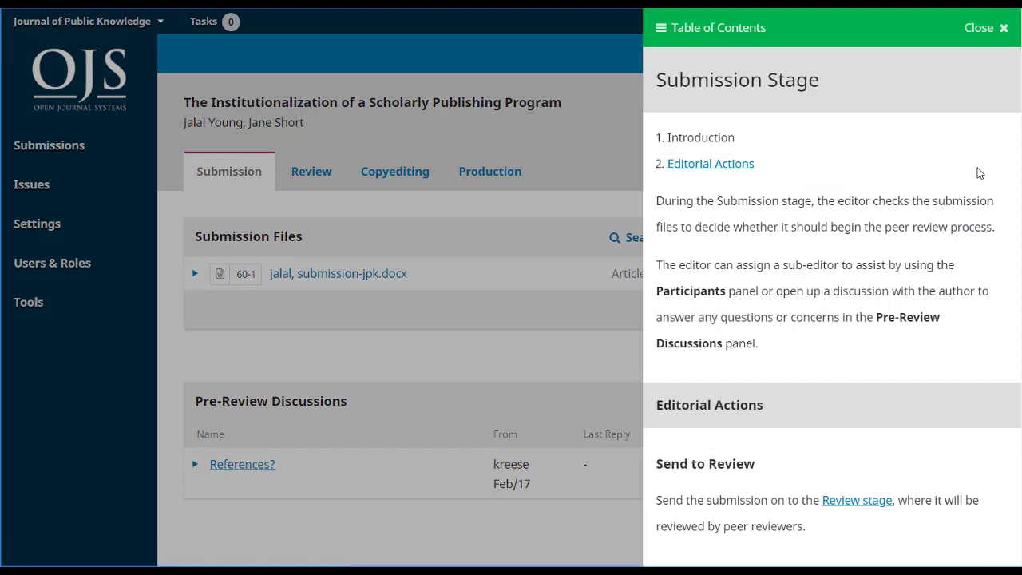
pyautogui.click(974, 32)
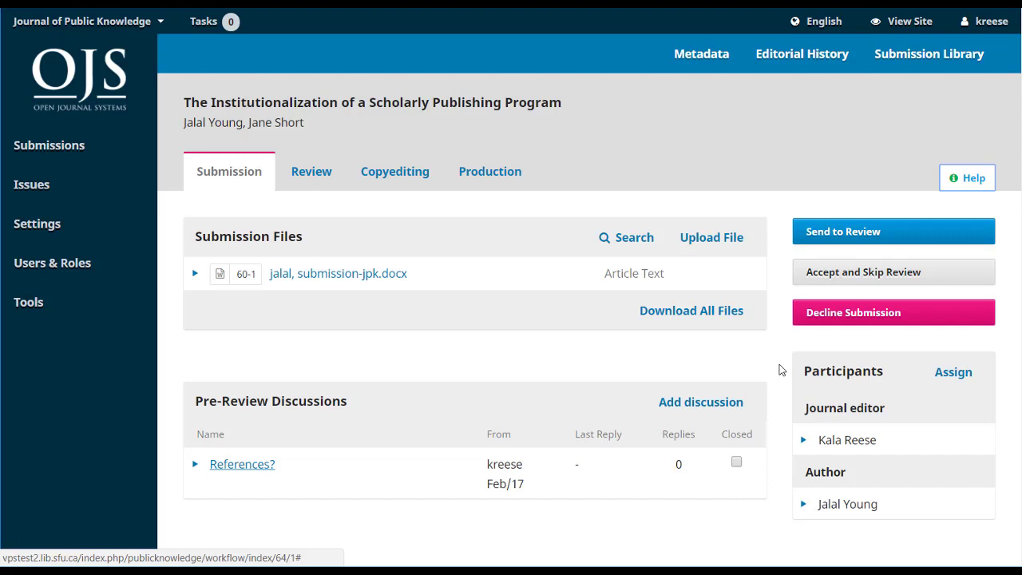
# Step: Start assigning a participant, filter the users by the Section editor role, and select the third person listed
pyautogui.click(953, 372)
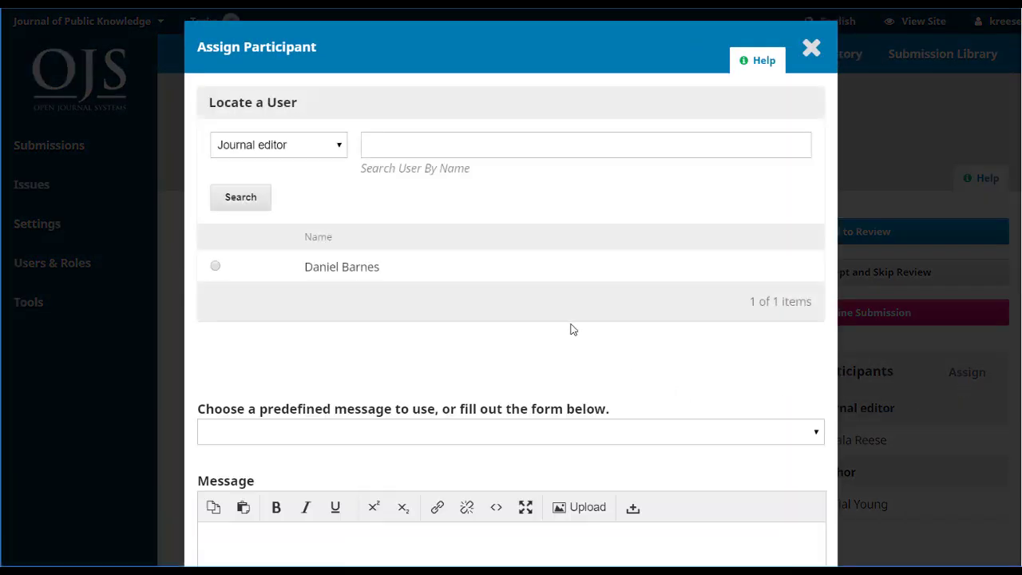
pyautogui.click(341, 148)
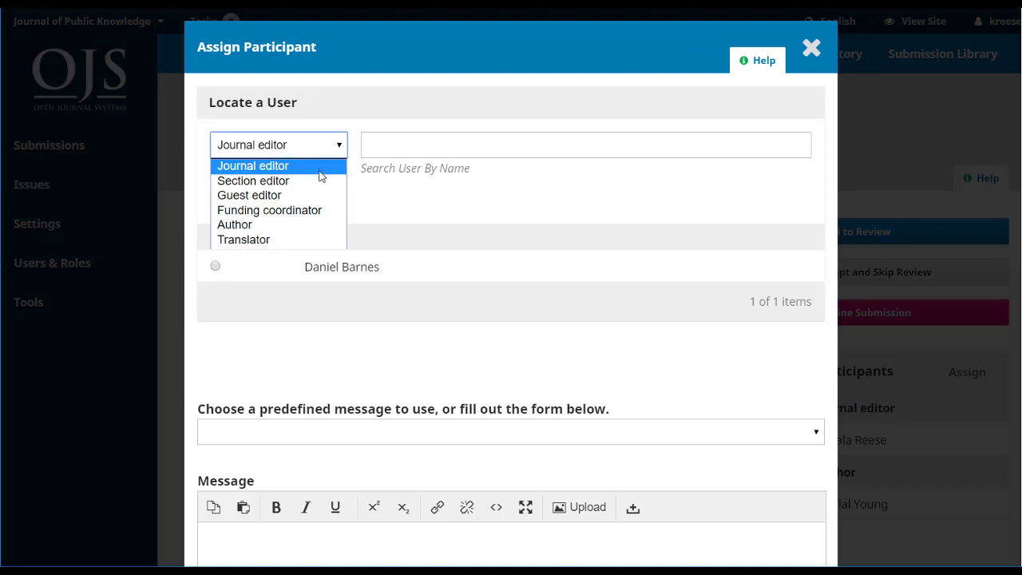
pyautogui.click(321, 180)
pyautogui.click(238, 201)
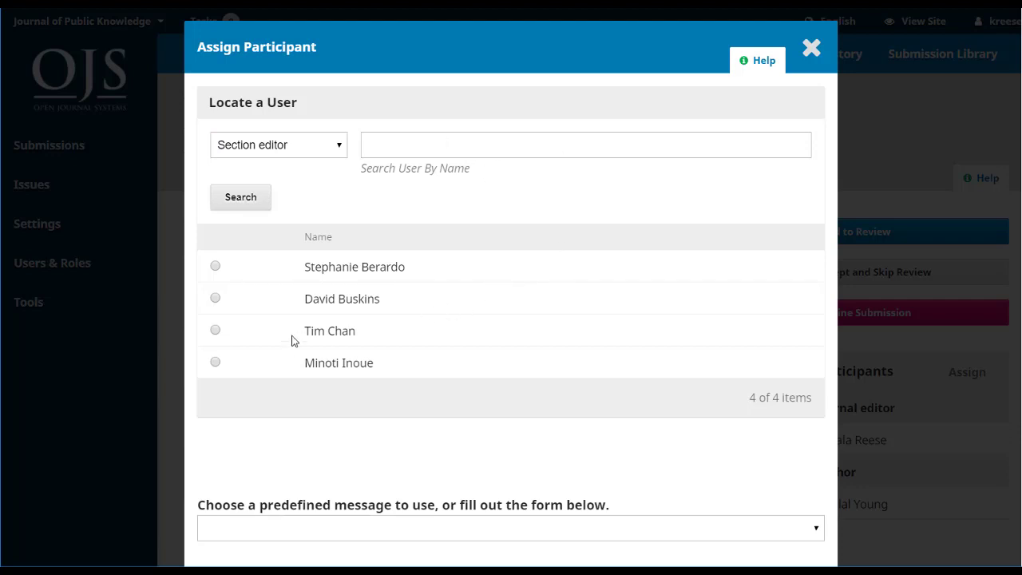
pyautogui.click(215, 331)
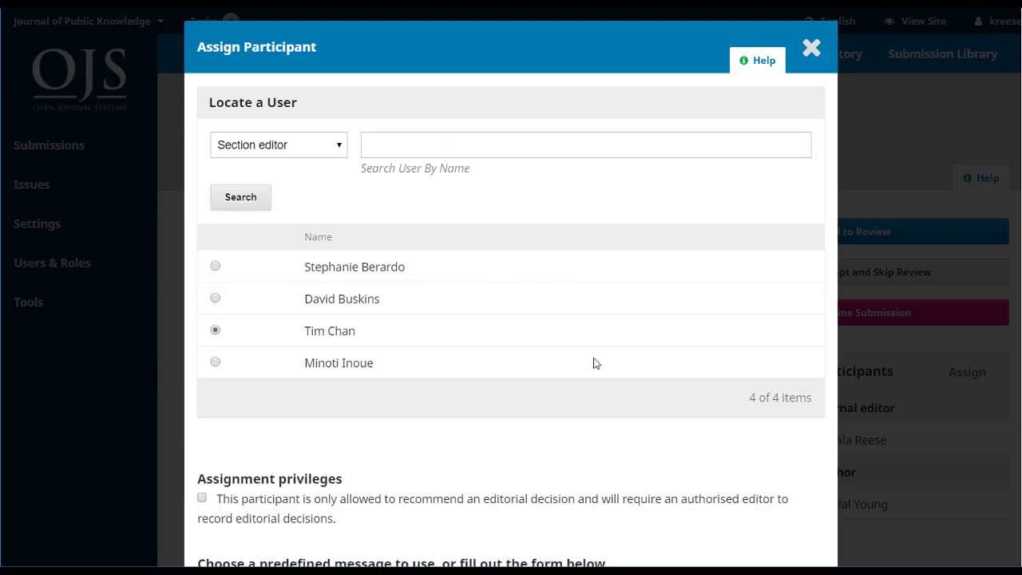
# Step: Use the predefined "[publicknowledge] Editorial Assignment" message for the section editor, leaving the recommend-only privilege off
pyautogui.scroll(-3, 593, 364)
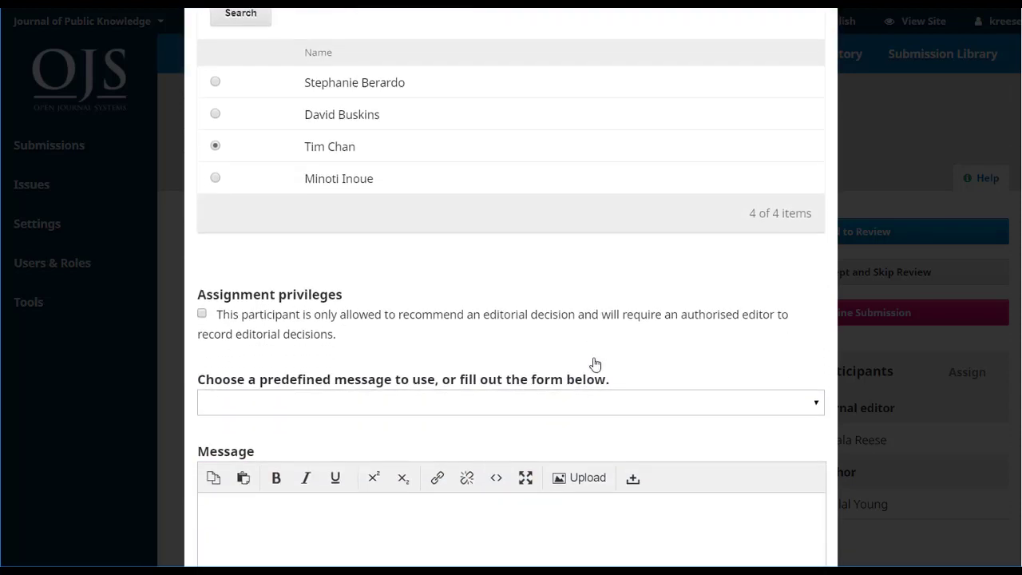
pyautogui.scroll(-1, 593, 363)
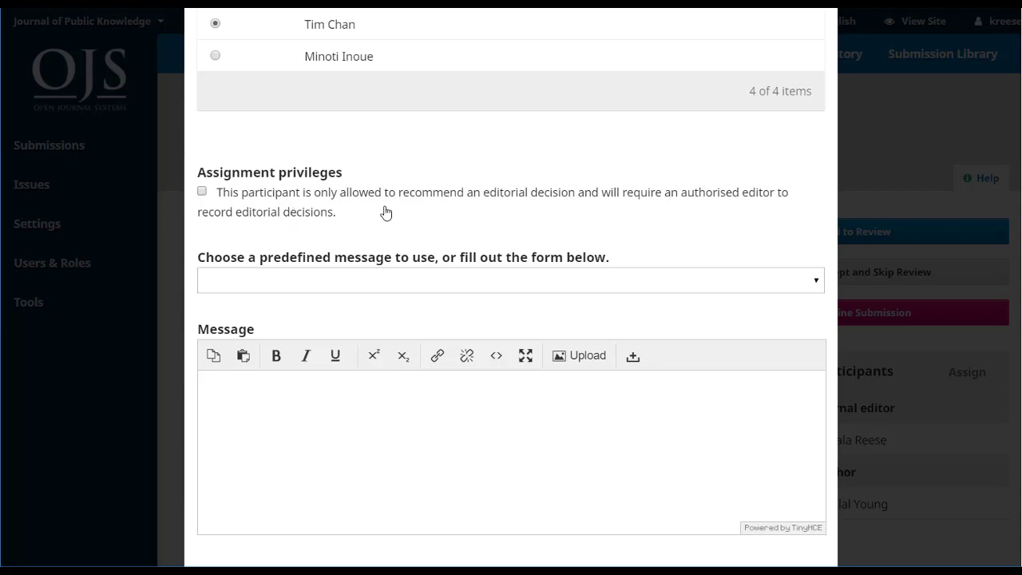
pyautogui.scroll(-1, 608, 197)
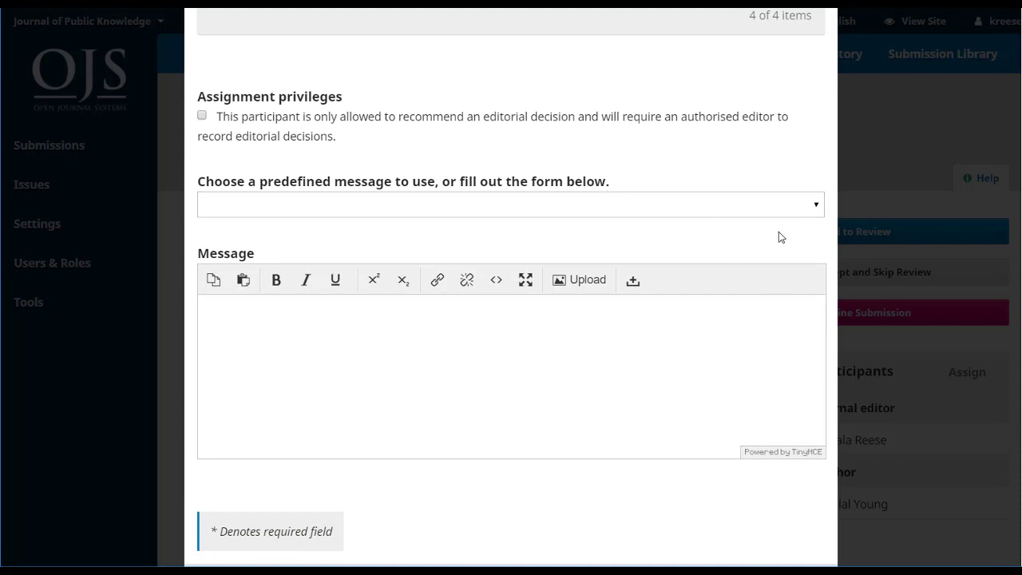
pyautogui.click(815, 209)
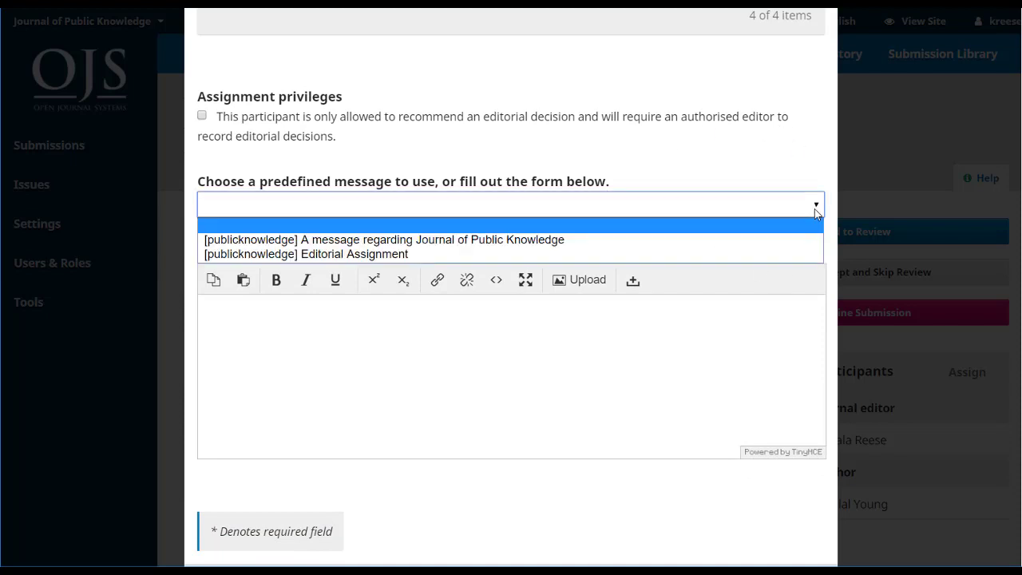
pyautogui.click(762, 254)
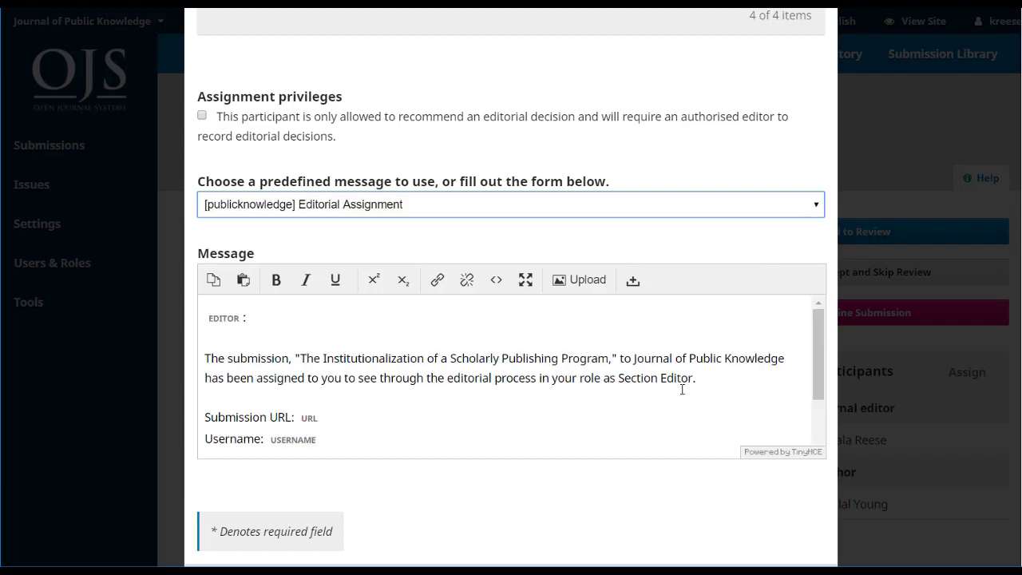
# Step: Review the full text of the editorial assignment message and submit the section editor's assignment
pyautogui.scroll(-1, 590, 506)
pyautogui.scroll(-2, 591, 506)
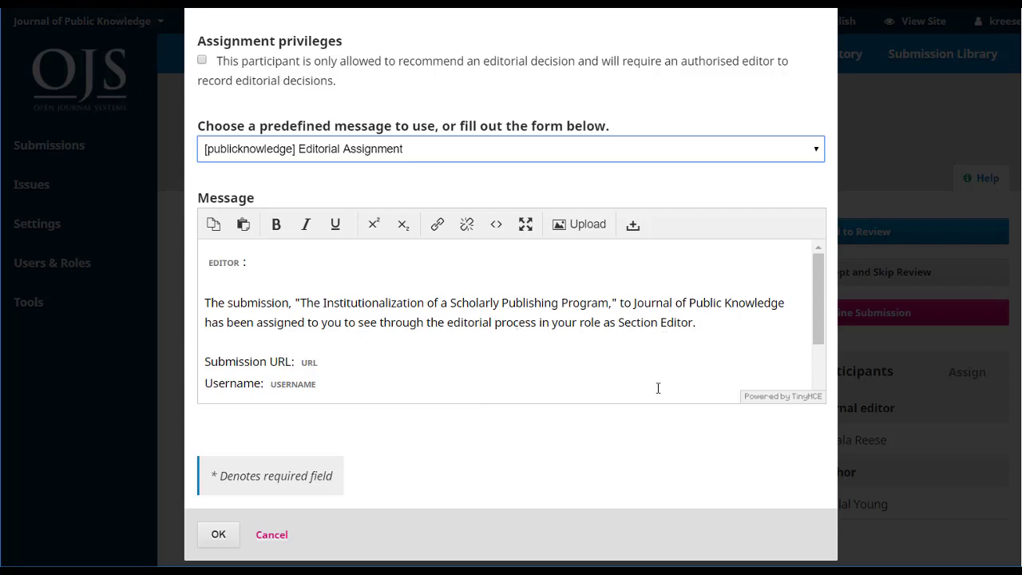
pyautogui.scroll(-2, 658, 388)
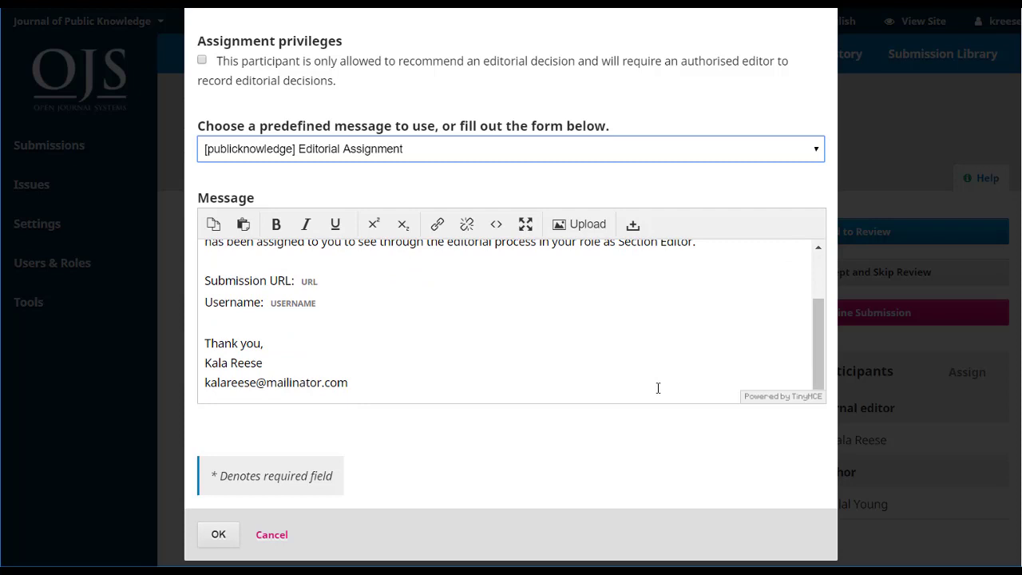
pyautogui.scroll(-1, 657, 388)
pyautogui.click(224, 526)
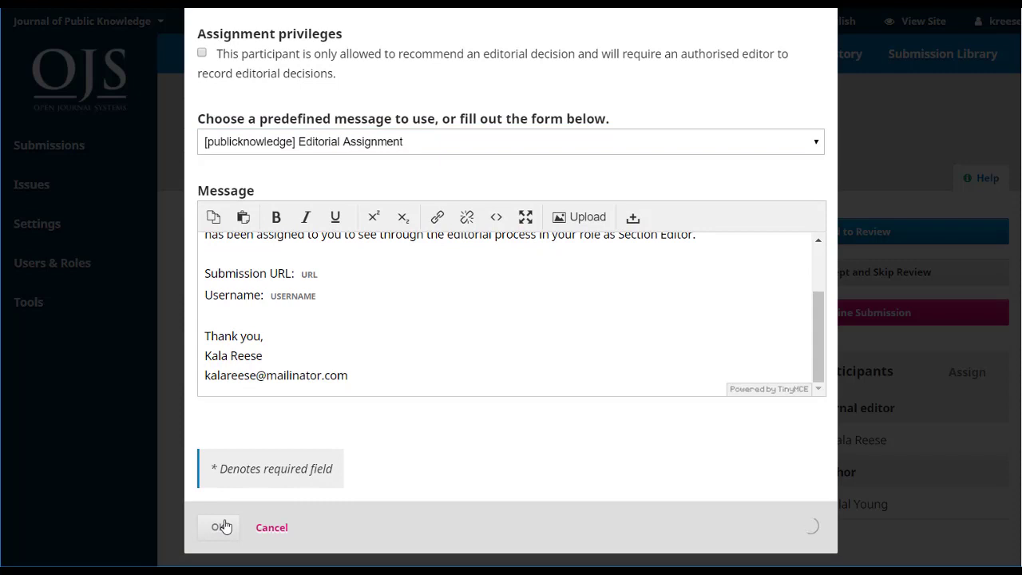